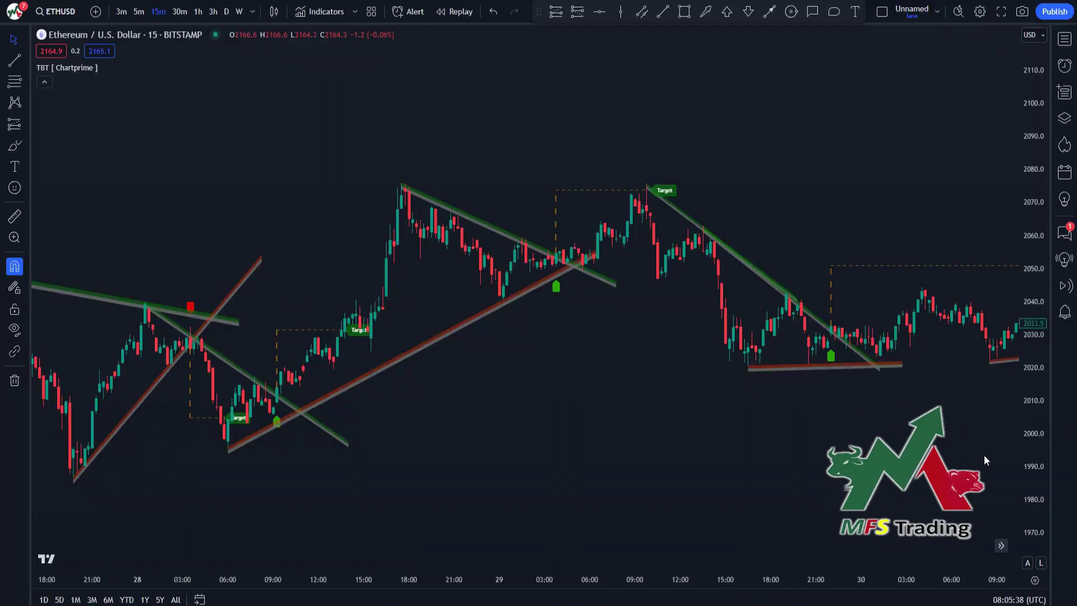
Place a long position at the 28 November buy signal with entry 2014.0, target 2031.8 and stop 2001.7
drag(608, 442, 686, 423)
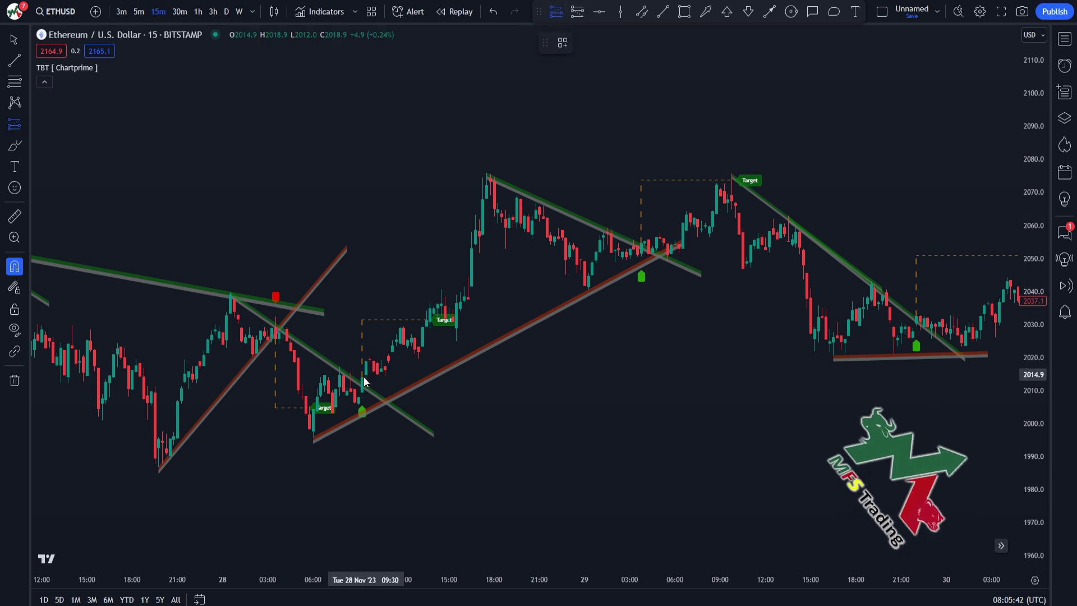
click(362, 319)
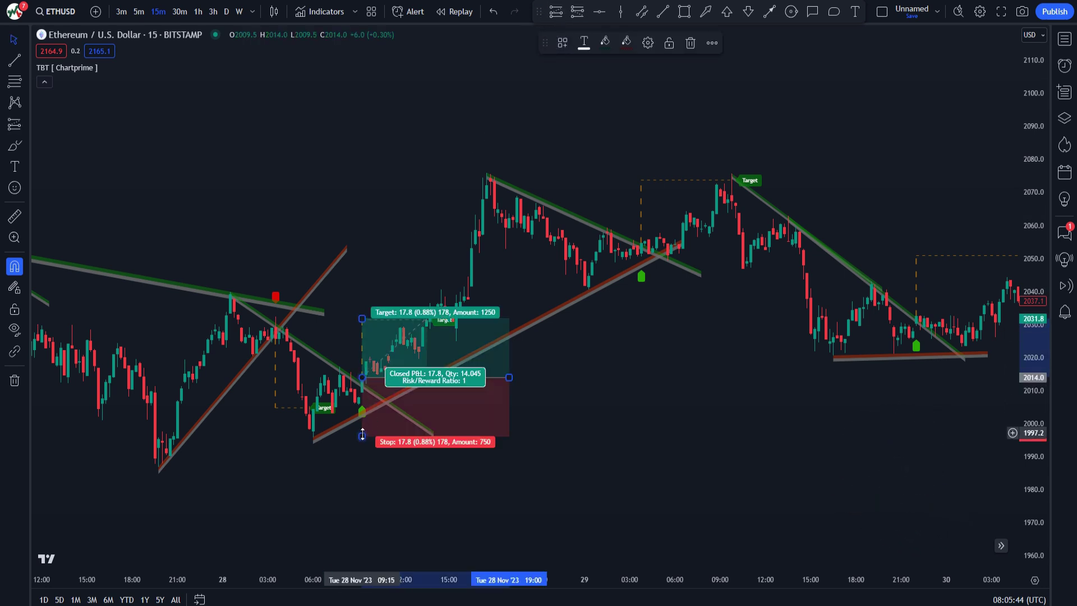
drag(363, 435, 362, 418)
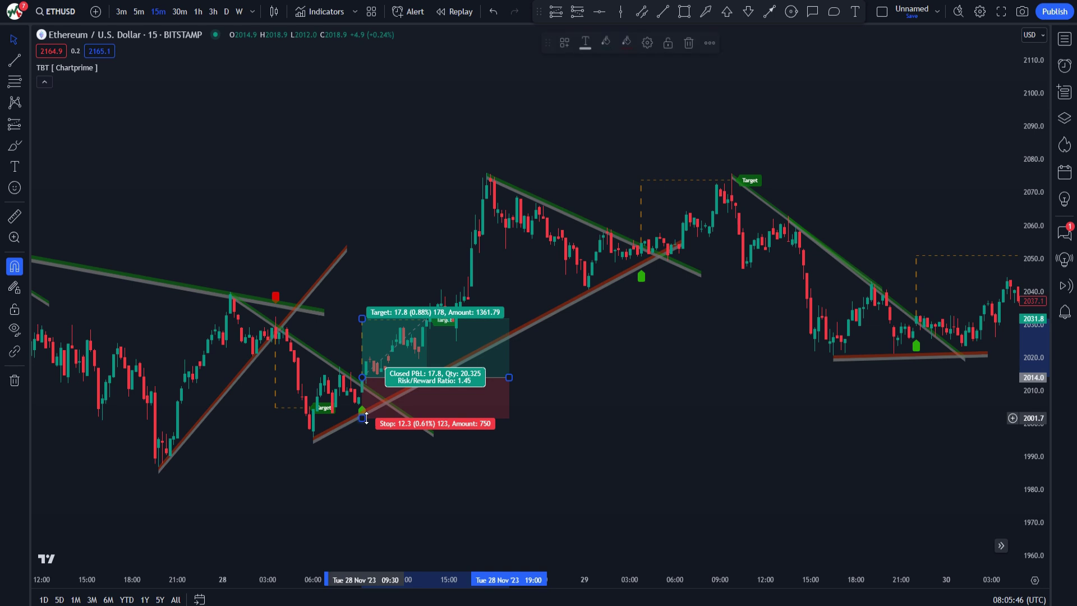
click(826, 403)
Place a long position at the early 29 November buy signal with entry 2054.6, target 2073.7 and stop 2040.2
drag(826, 403, 685, 492)
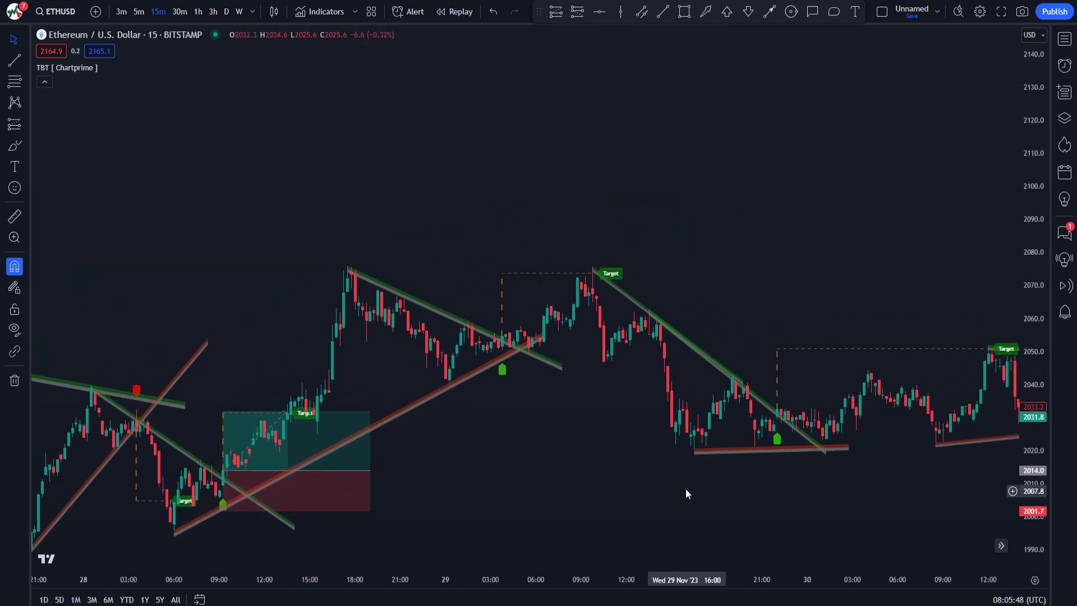
click(556, 12)
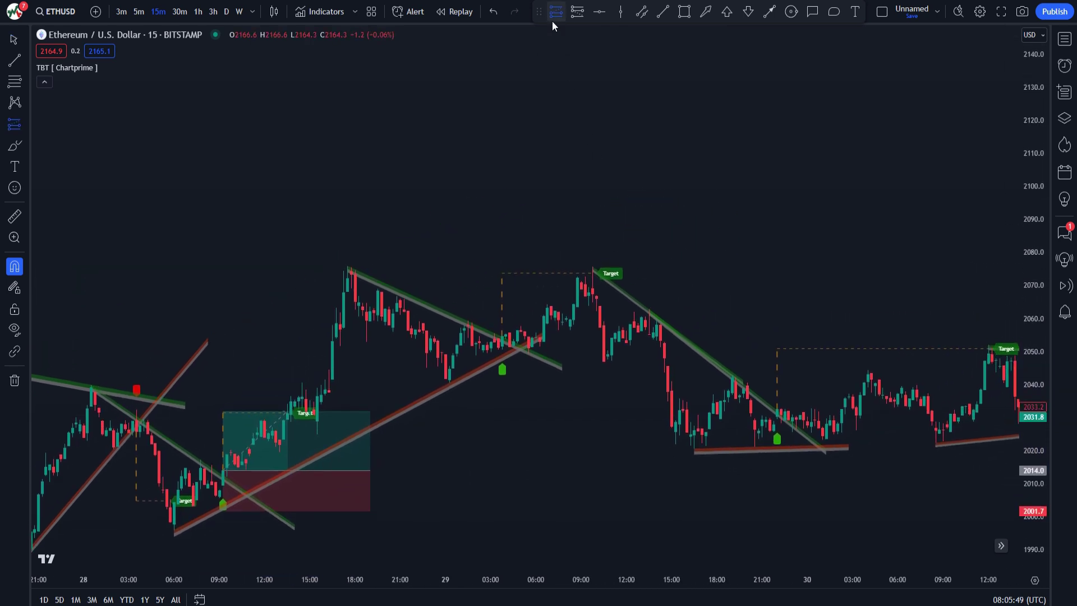
click(506, 339)
drag(506, 279, 512, 276)
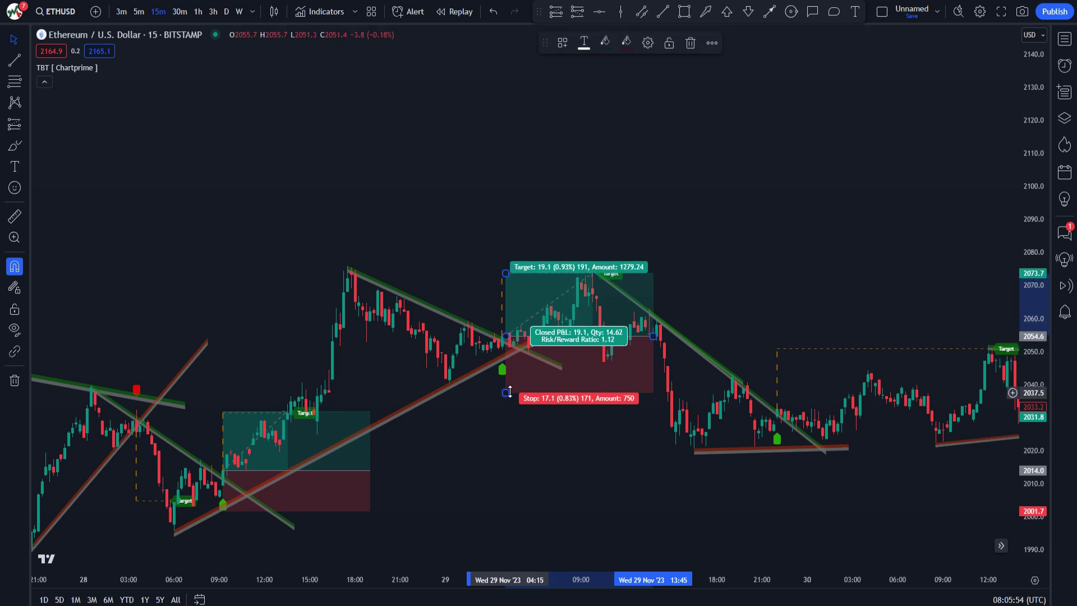
drag(509, 392, 508, 384)
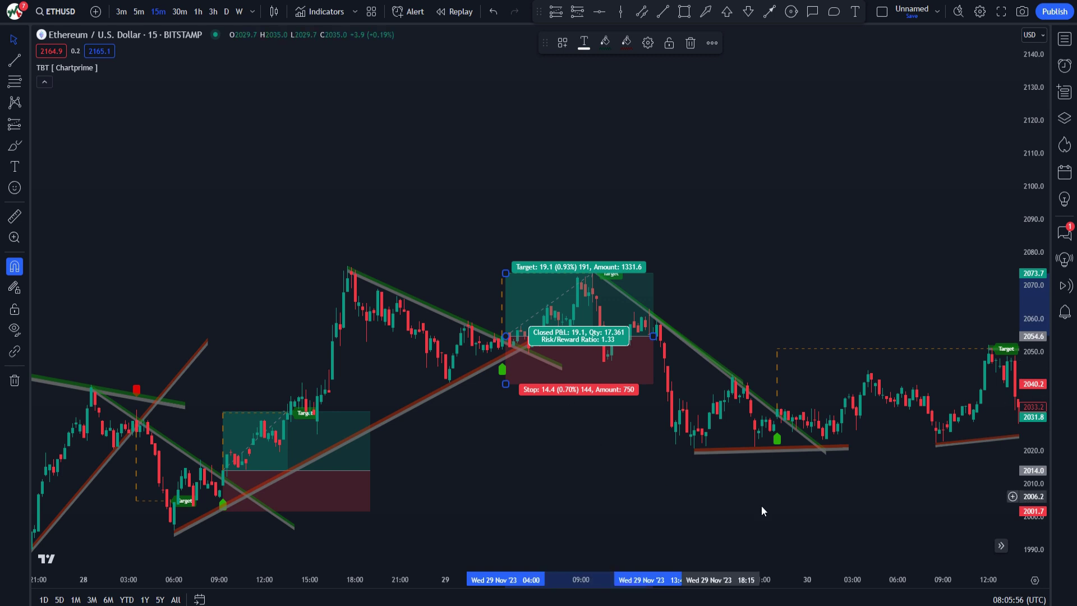
Place a long position at the late 29 November buy signal with entry 2032.5, target 2051.6 and stop 2018.8
drag(762, 506, 430, 496)
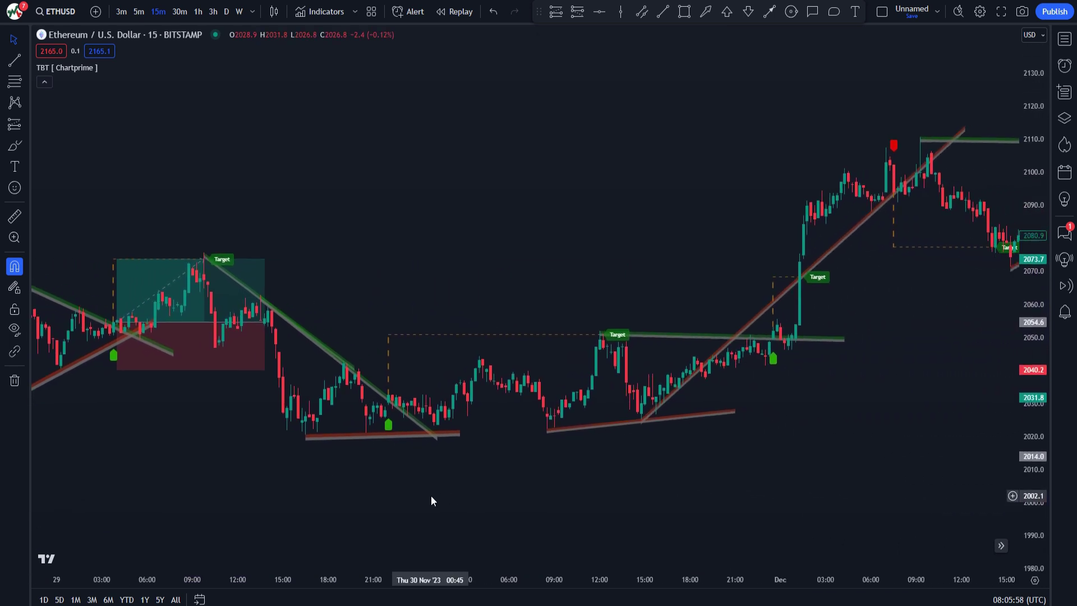
click(556, 11)
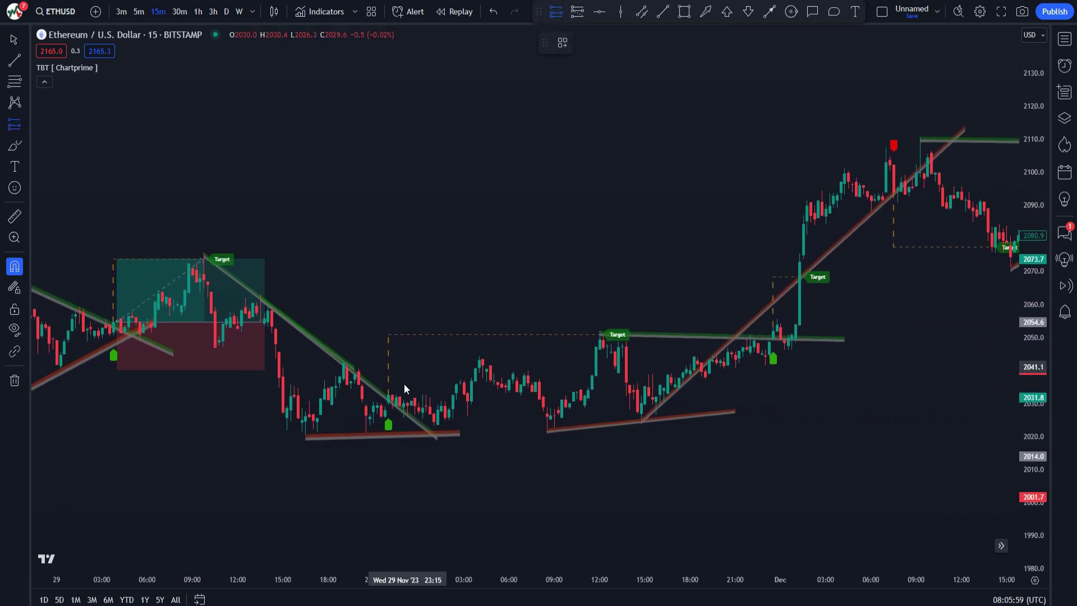
click(388, 395)
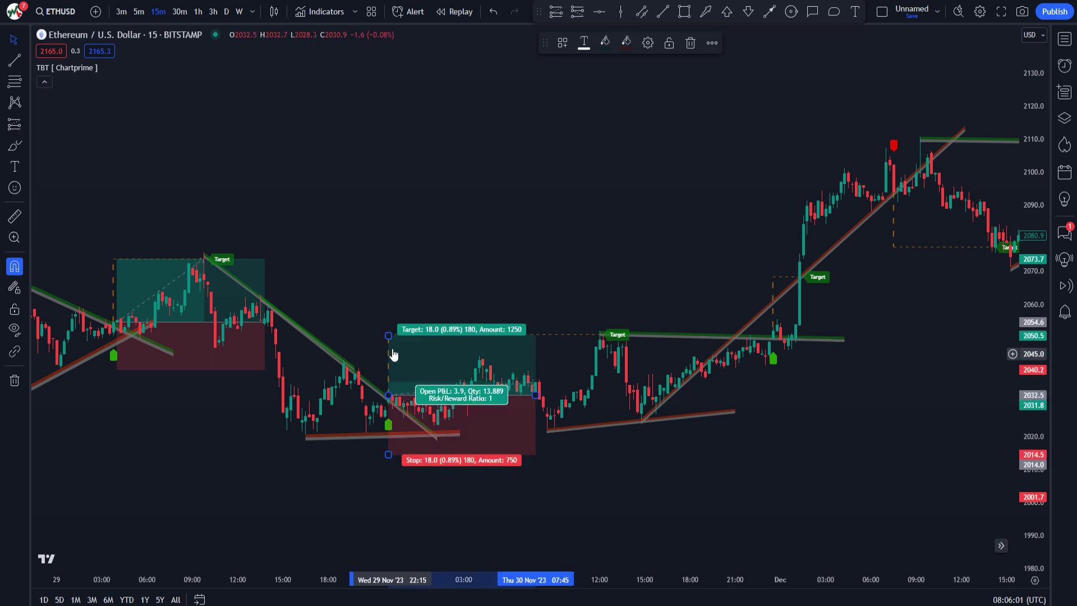
drag(388, 335, 388, 332)
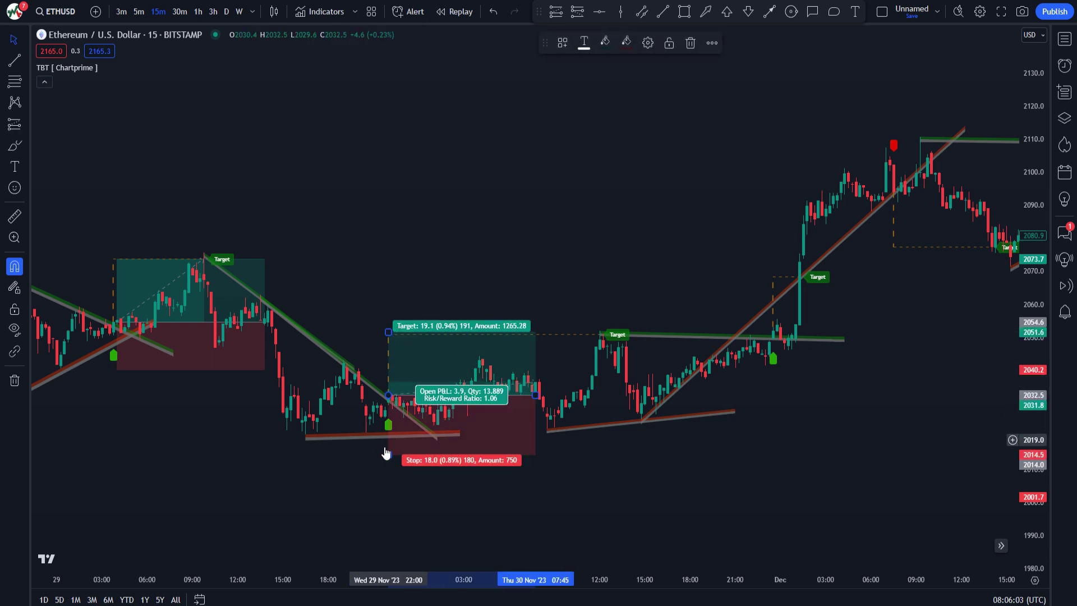
mouse_move(387, 453)
mouse_down()
mouse_move(392, 428)
mouse_move(392, 441)
mouse_up()
Place a long position at the late 30 November buy signal with entry 2053.1, target 2070.0 and stop 2039.9
drag(882, 460, 640, 490)
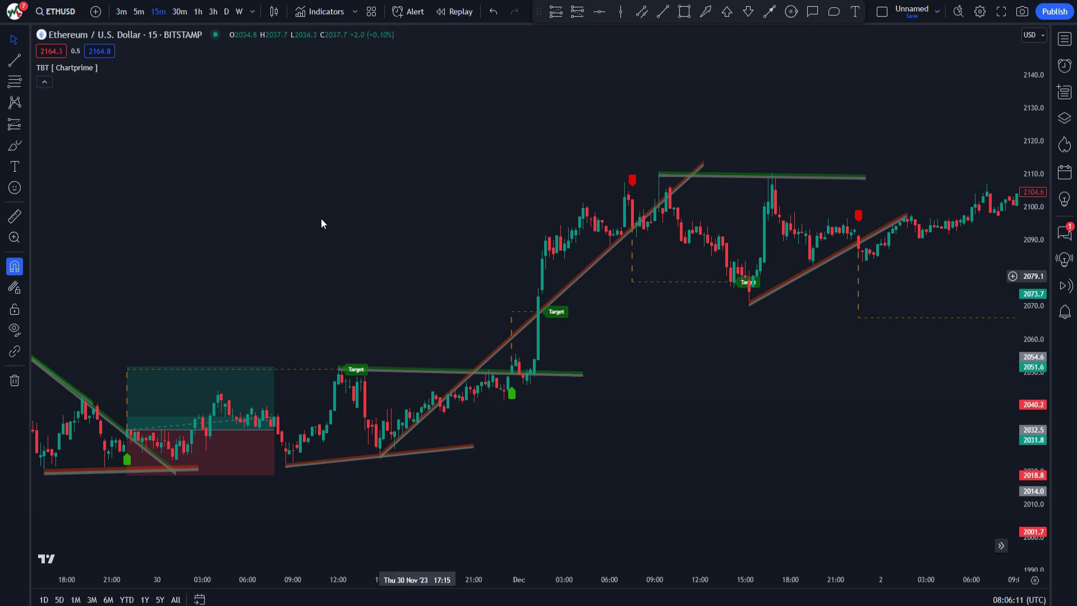
click(556, 11)
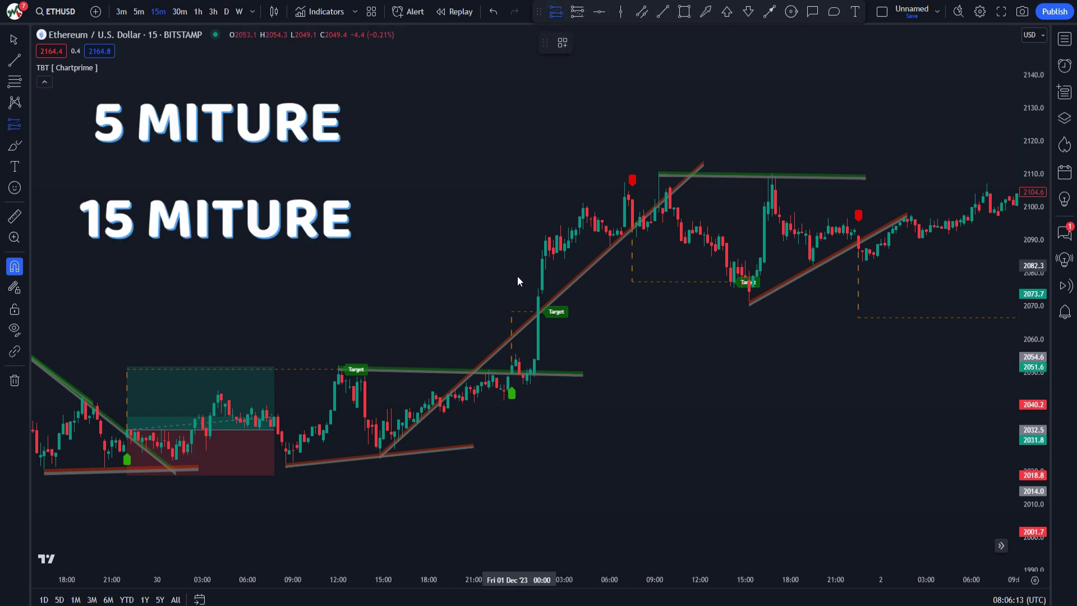
click(512, 363)
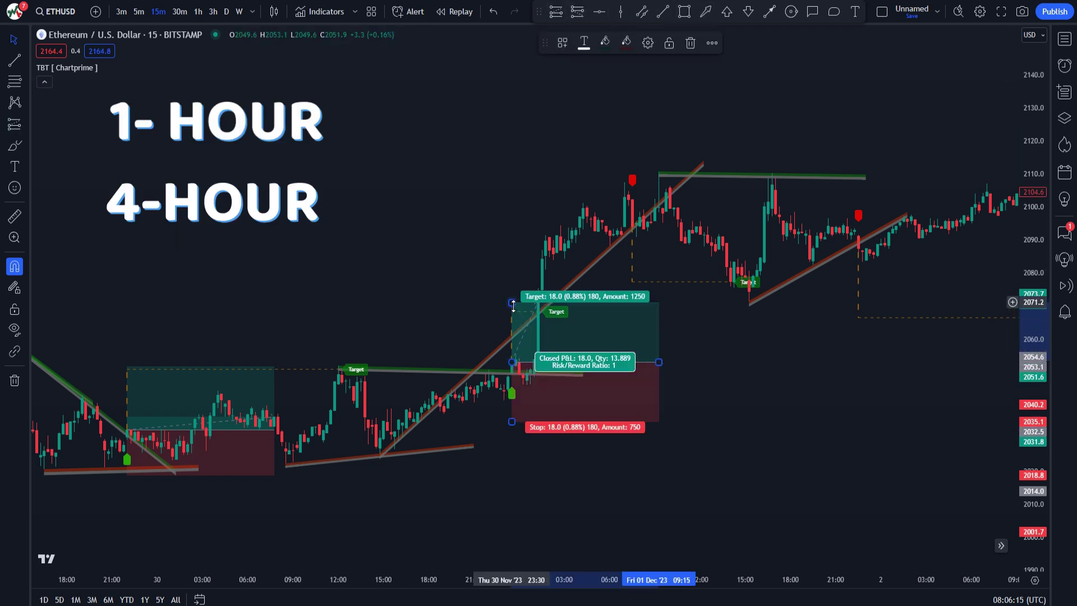
drag(513, 304, 512, 306)
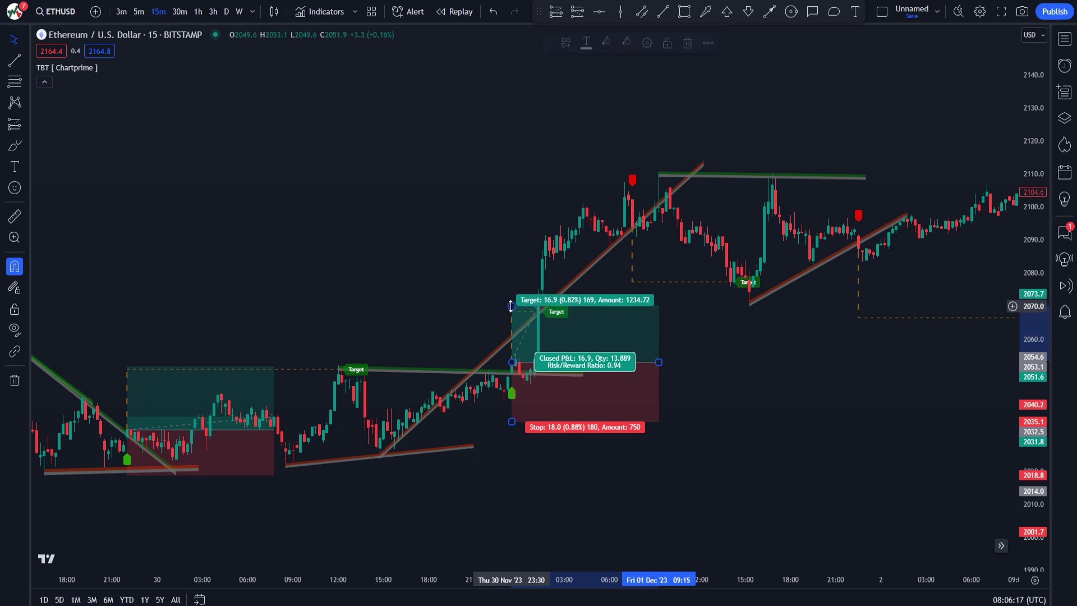
mouse_move(512, 422)
mouse_down()
mouse_move(520, 405)
mouse_move(520, 418)
mouse_up()
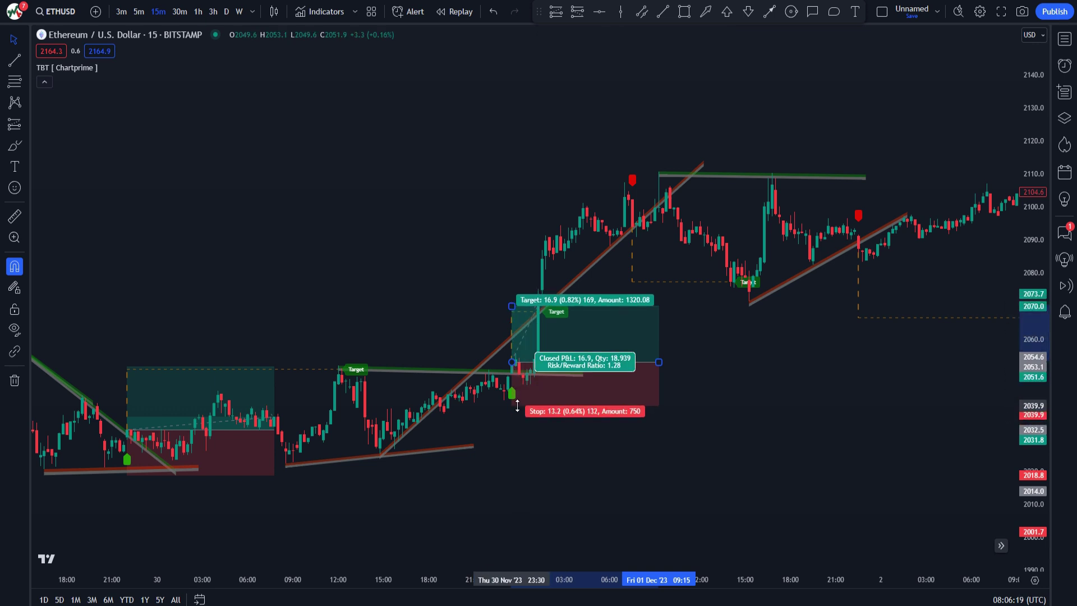
Examine the breakout signals and targets up to the latest candles, and go back over the earlier marked trades
drag(702, 394, 453, 429)
drag(630, 305, 583, 345)
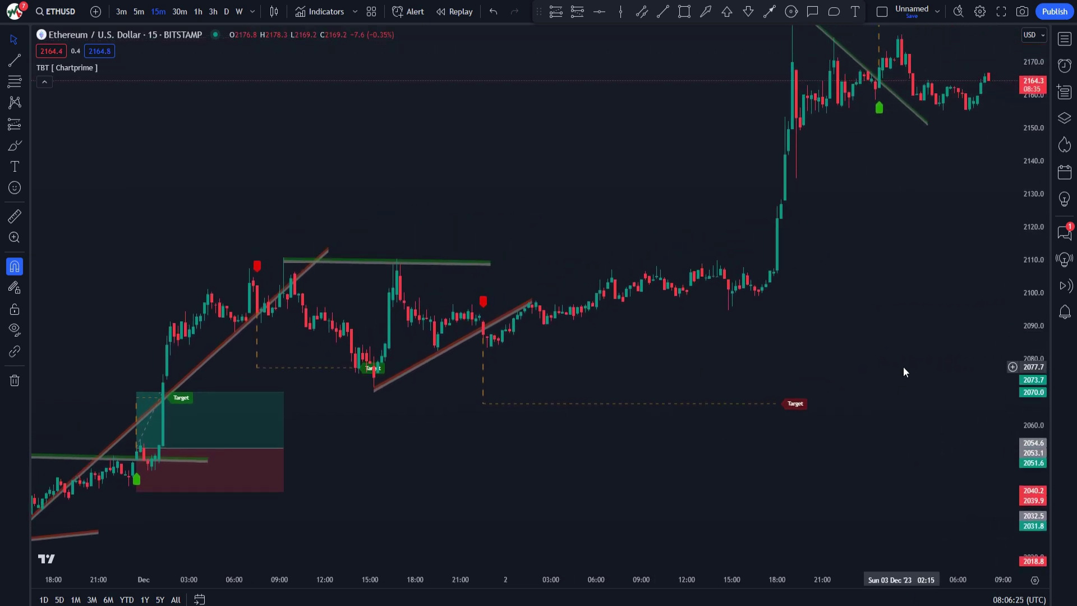
drag(937, 223, 725, 363)
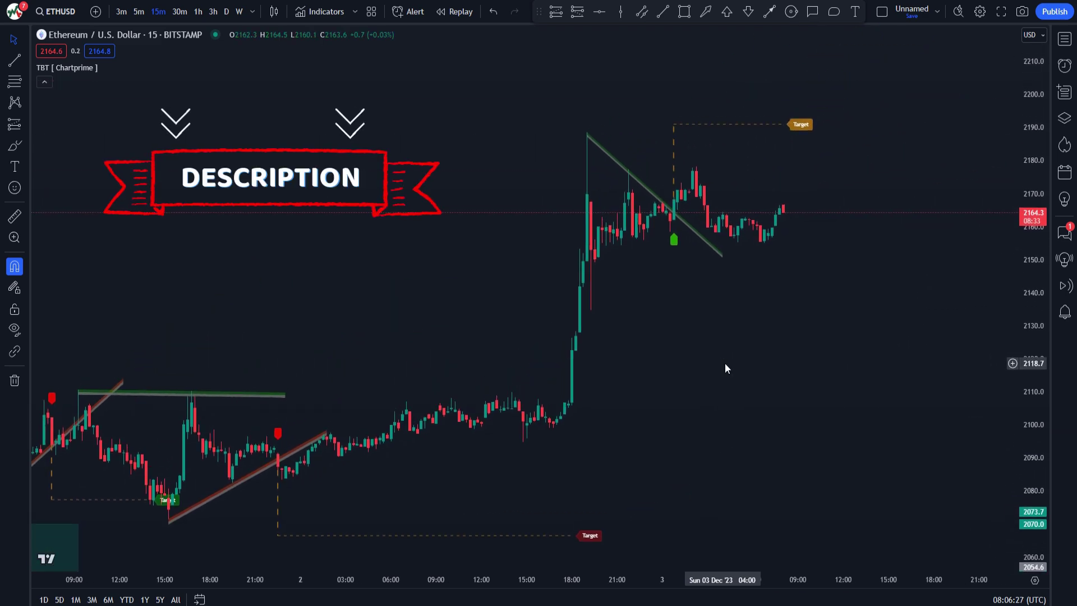
drag(801, 277, 1038, 197)
drag(200, 385, 673, 252)
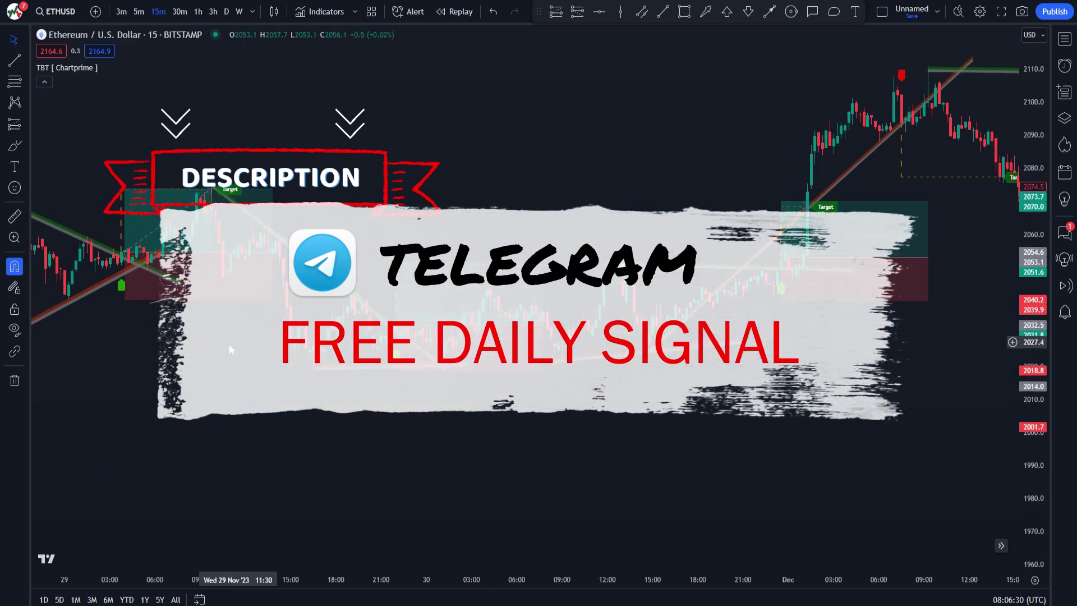
drag(253, 365, 693, 174)
drag(270, 454, 724, 464)
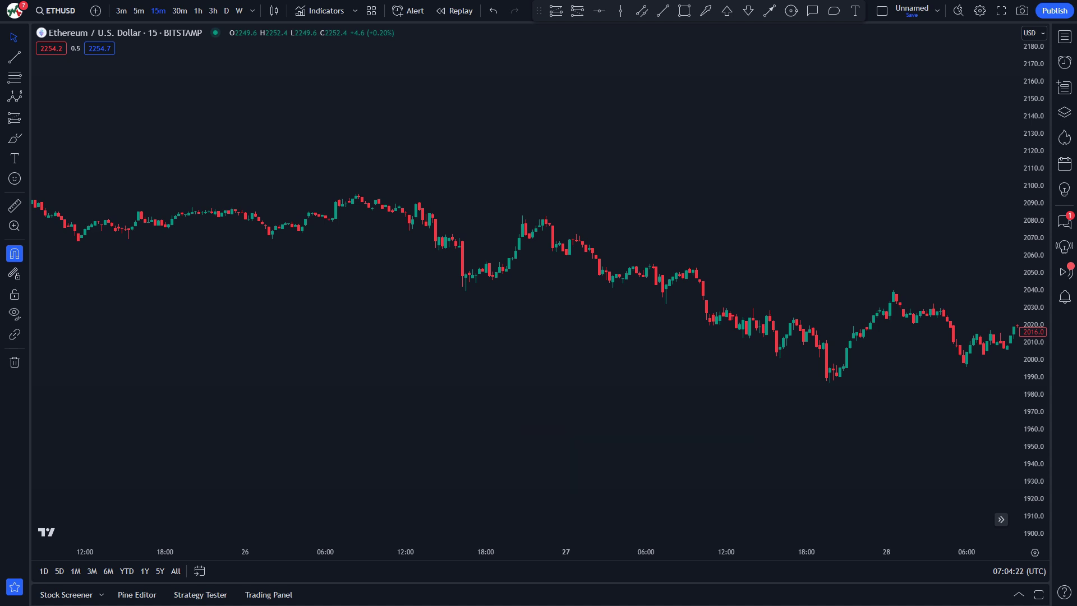
Find "trendline breakout", add the Trendline Breakouts With Targets [ChartPrime] community indicator to the ETHUSD chart, and look over its breakout signals
click(321, 10)
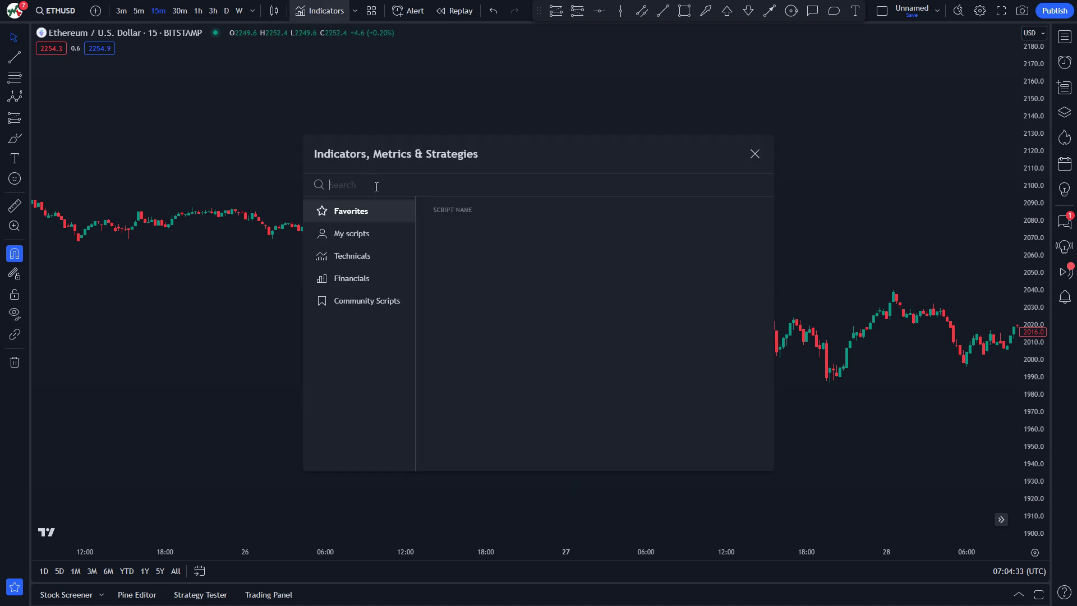
text(tr)
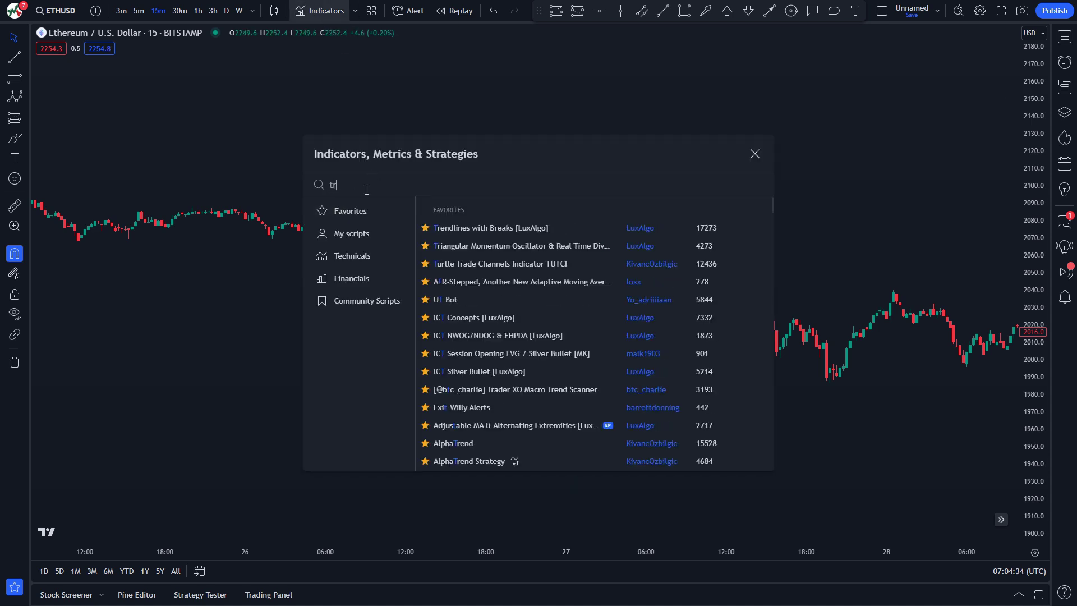
text(endline breakout)
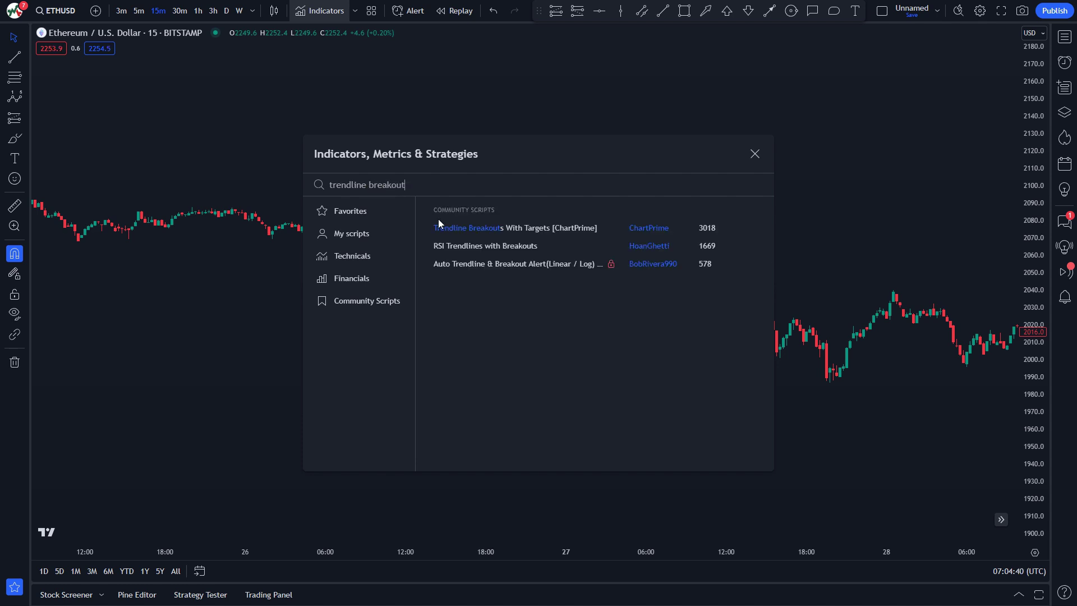
click(622, 227)
click(754, 154)
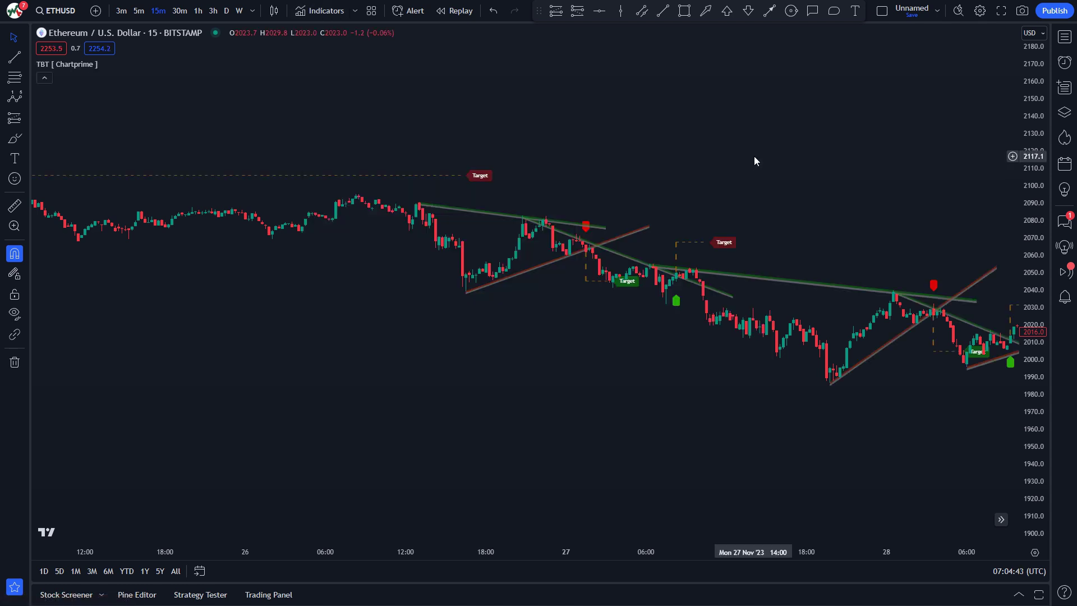
drag(894, 217, 290, 222)
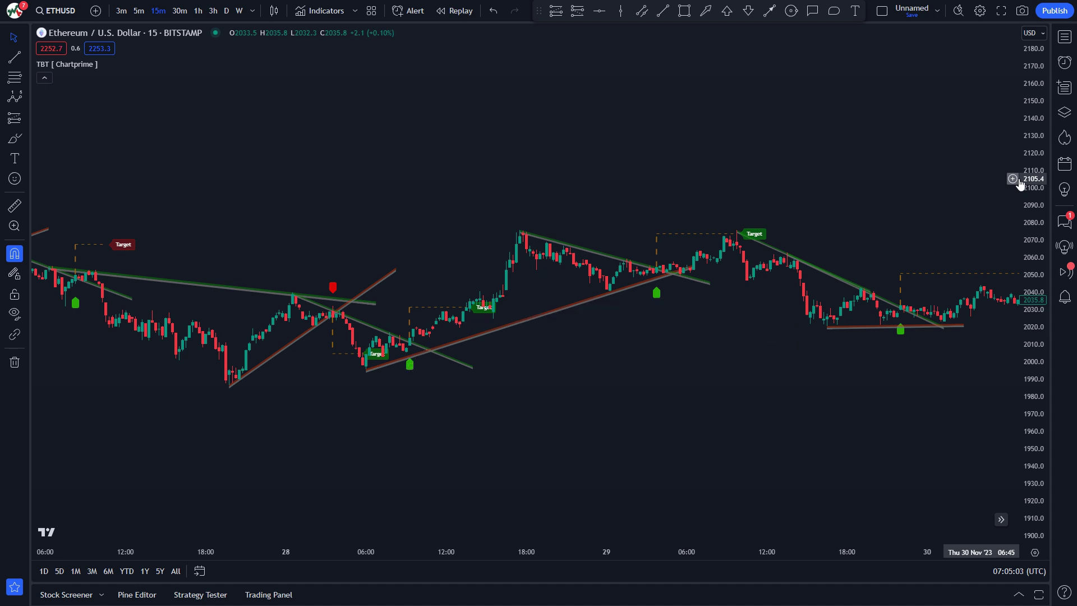
drag(786, 371, 204, 389)
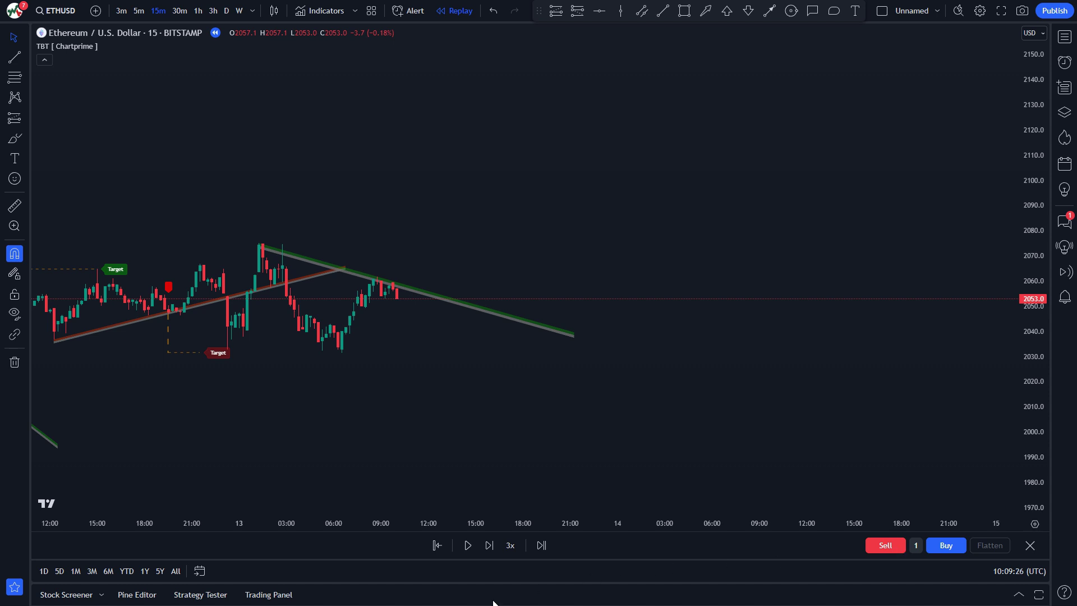
Advance the bar replay candle by candle past the upper trendline breakout to the 13 November buy signal
click(487, 547)
click(487, 547)
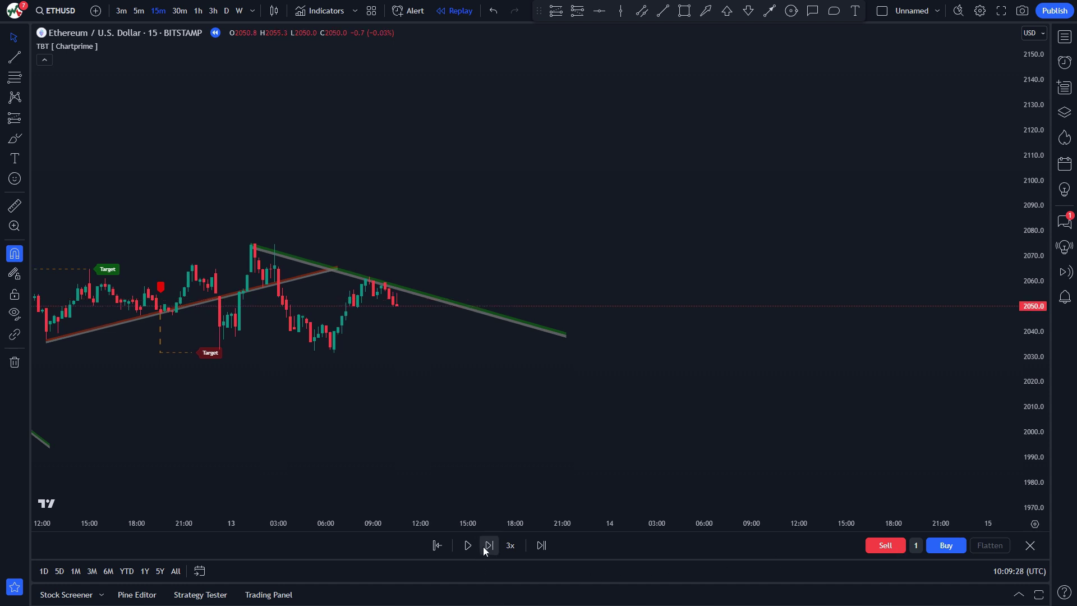
click(488, 547)
click(487, 547)
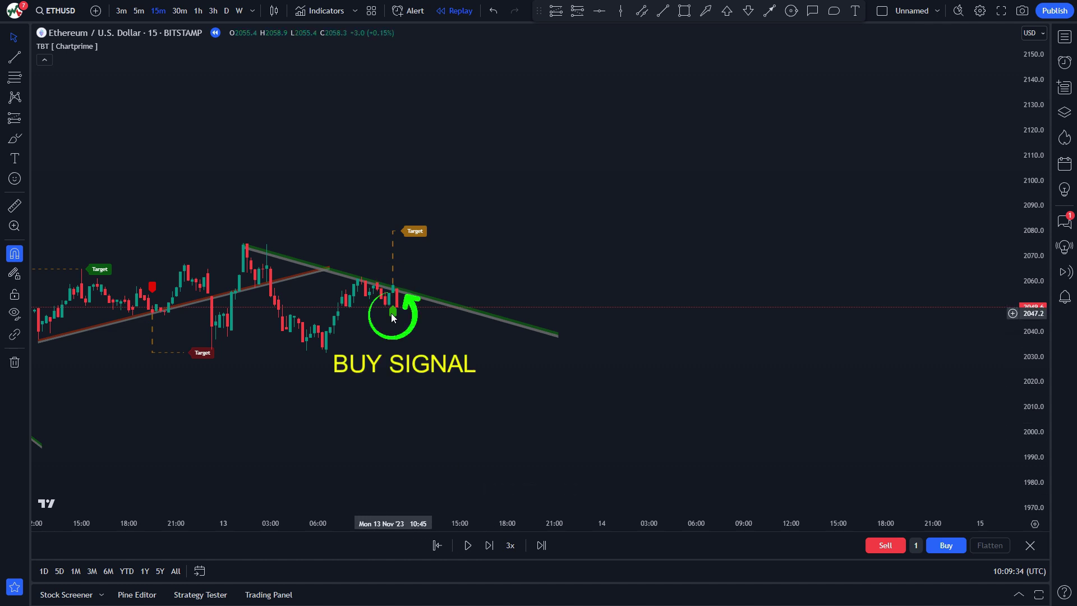
Play the replay through the buy target, pause it just after the sell signal, and resume it until the sell target is reached
click(468, 545)
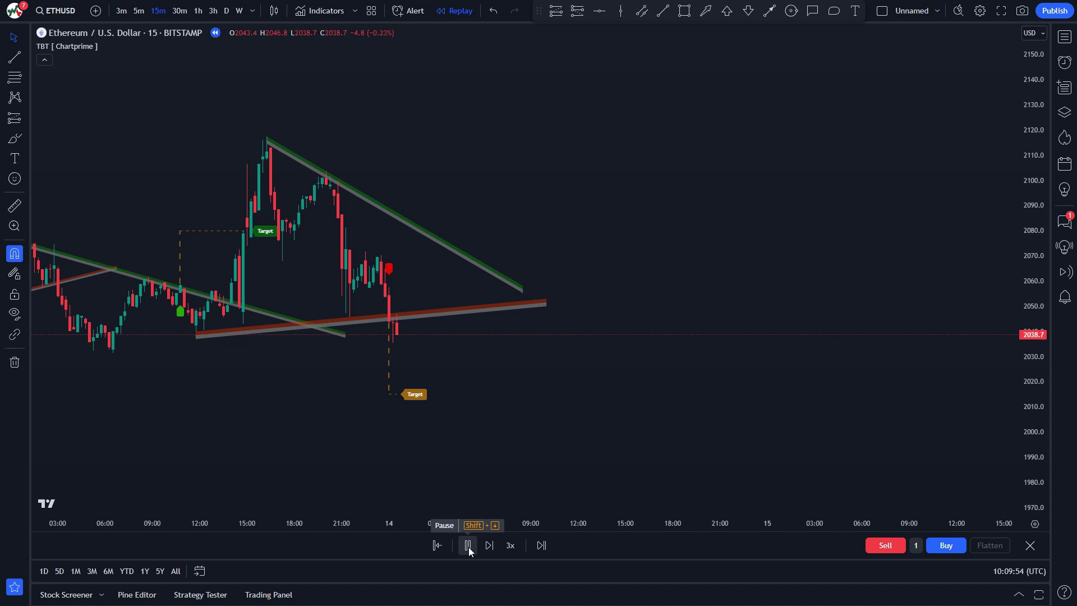
click(469, 547)
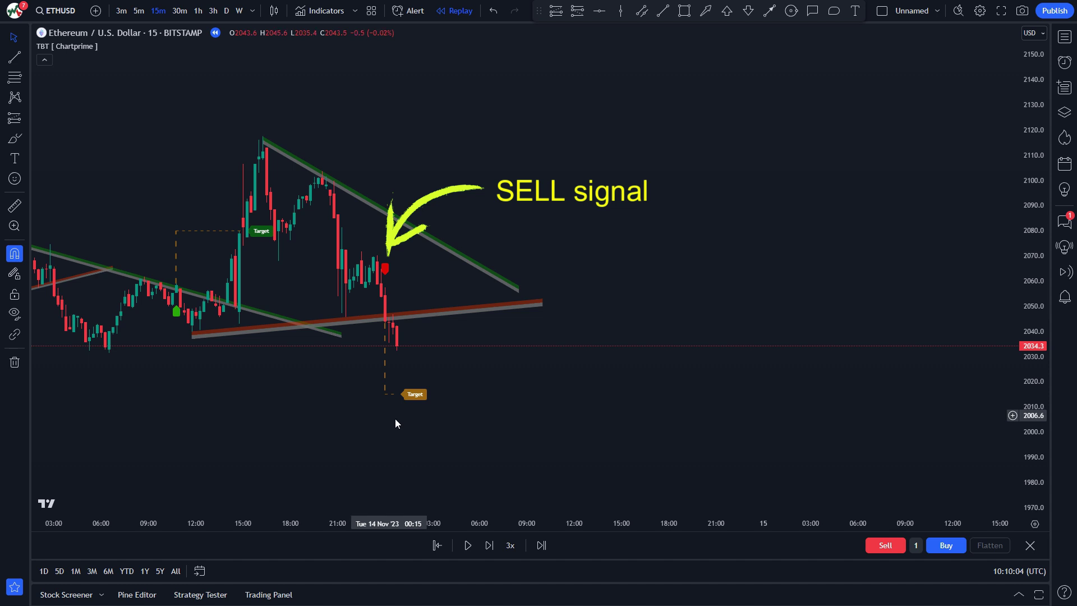
click(467, 546)
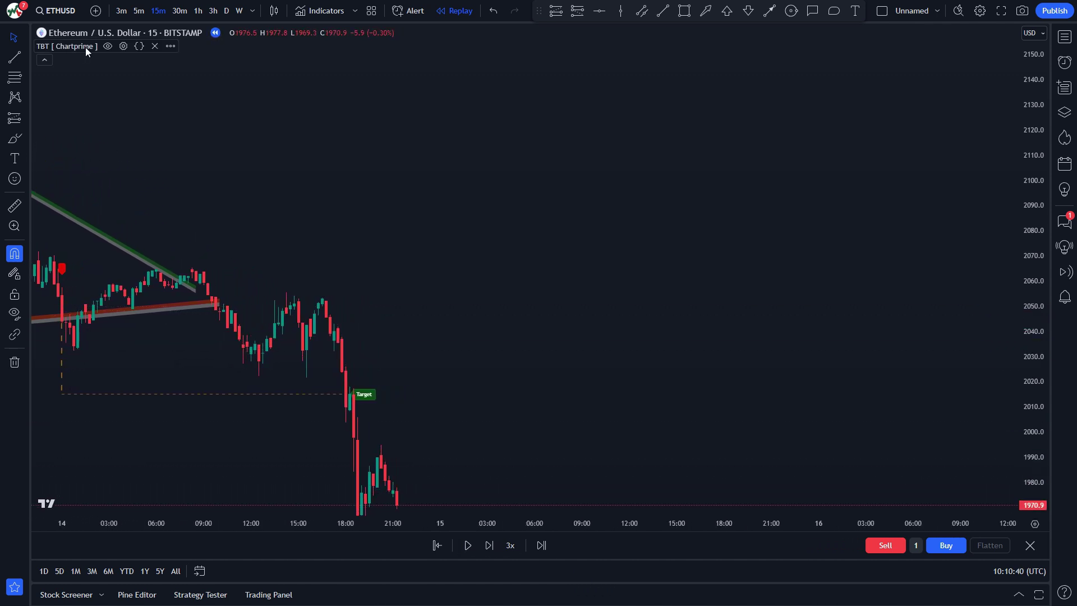
Set the TBT indicator's Extend value to 50 and apply the settings
click(124, 46)
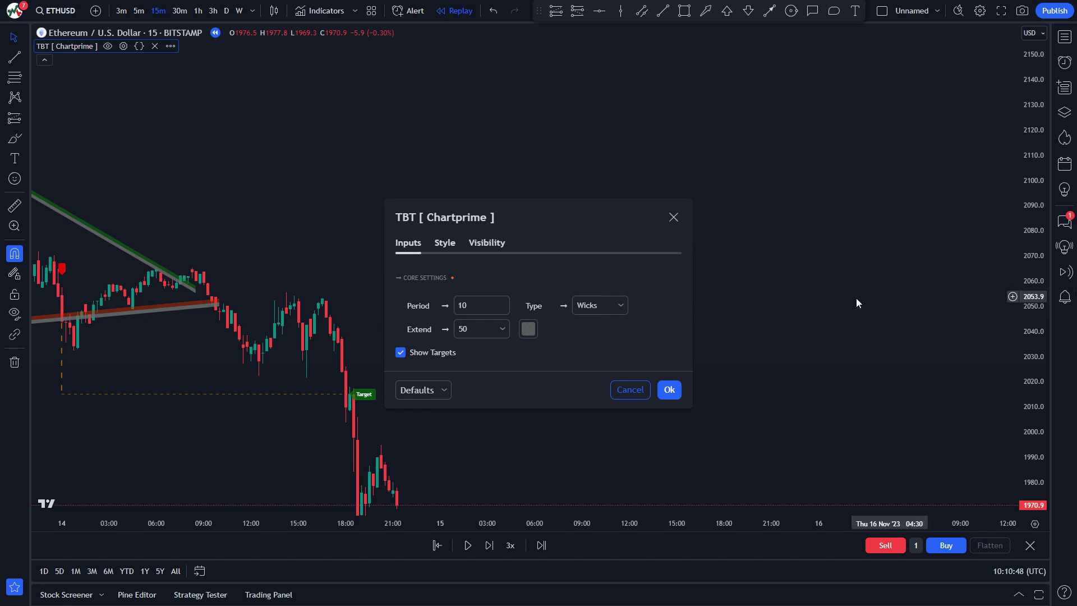
click(508, 331)
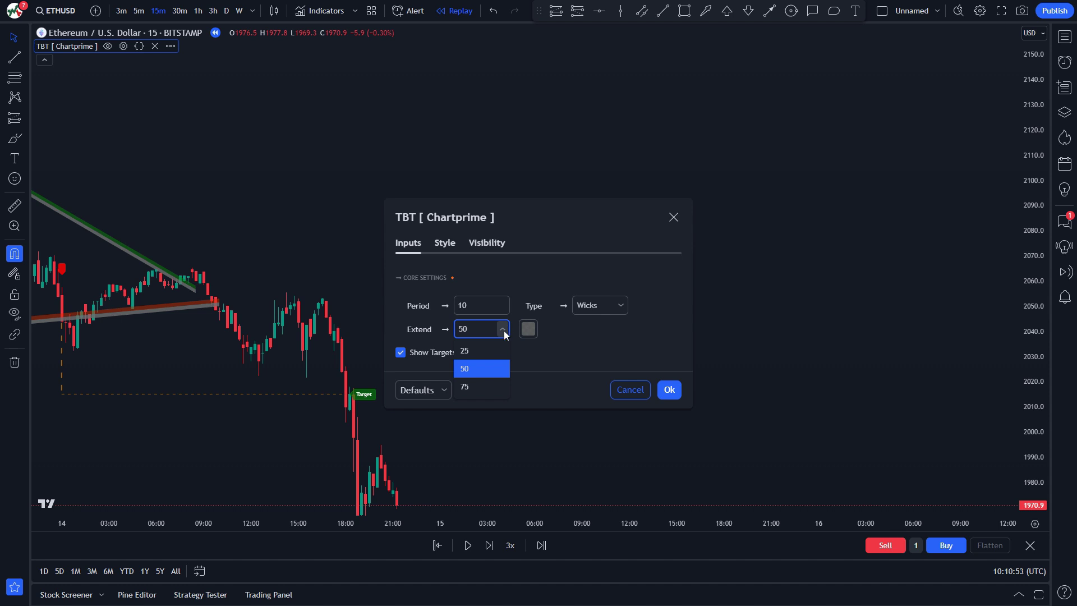
click(491, 371)
click(669, 390)
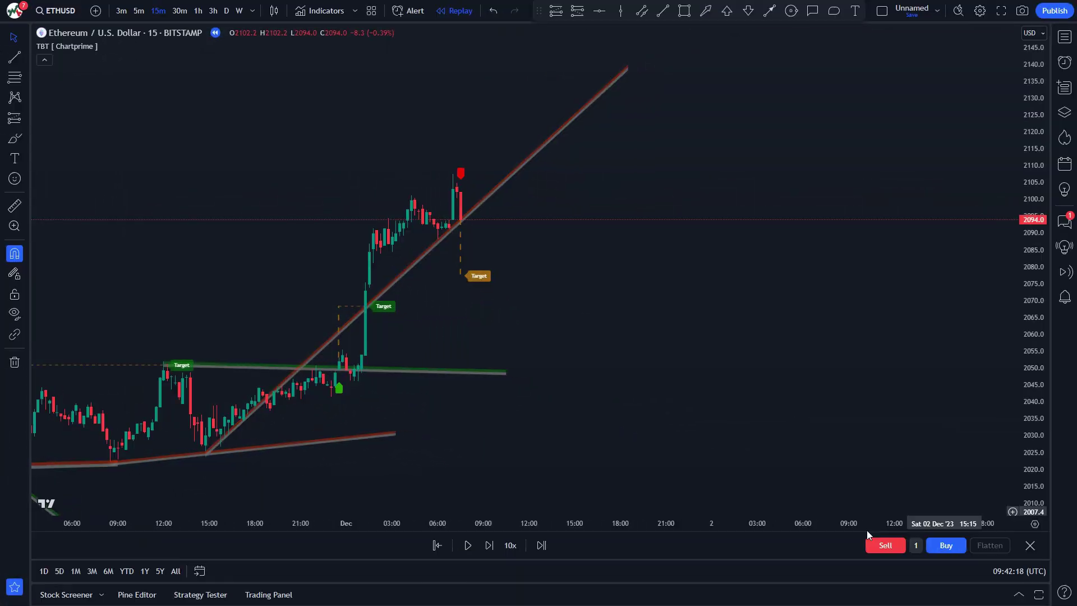
Advance the replay candle by candle after the 1 December sell signal until price has retested the broken rising trendline and turned down
click(485, 545)
click(484, 546)
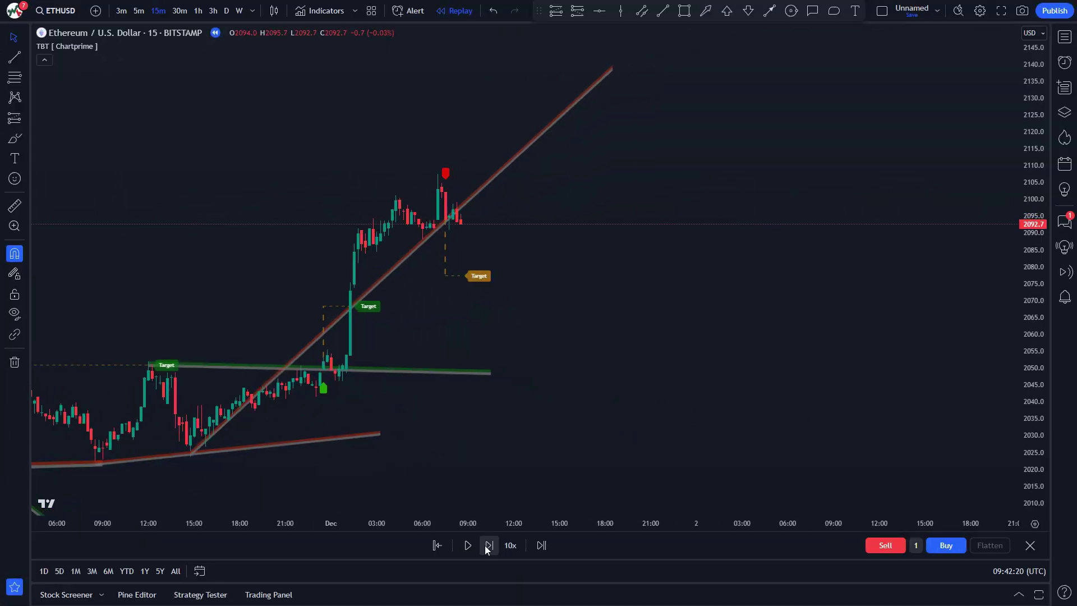
click(484, 545)
click(487, 546)
click(487, 546)
click(487, 546)
click(488, 547)
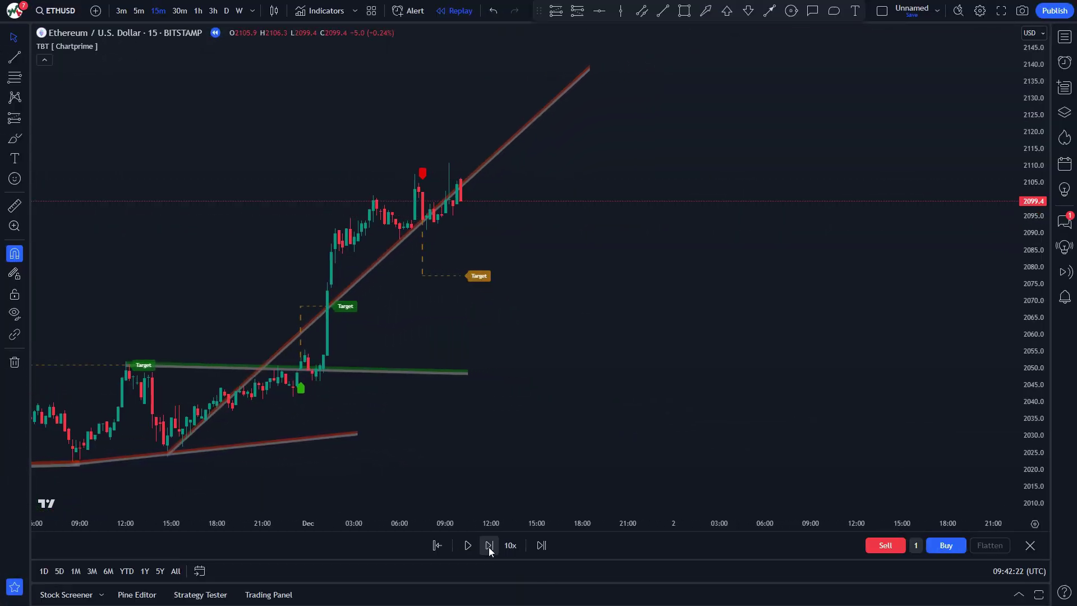
click(489, 547)
click(489, 547)
click(489, 547)
click(491, 548)
click(490, 547)
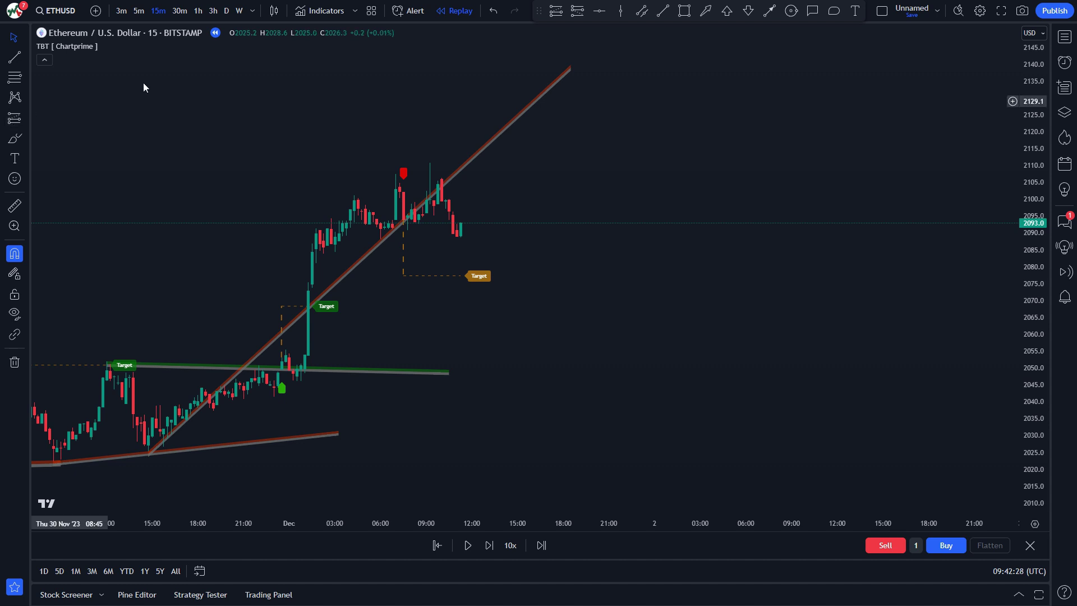
Place a short position at the trendline retest with entry 2099.5, target 2076.9 at the indicator's target level and stop 2112.9
click(585, 14)
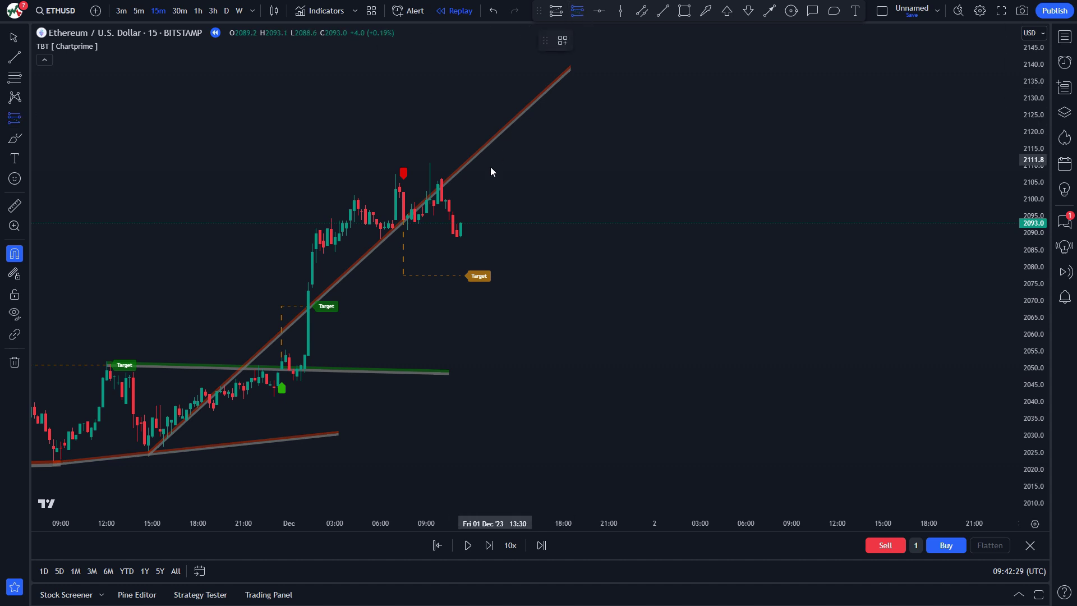
click(444, 201)
mouse_move(442, 260)
mouse_down()
mouse_move(446, 281)
mouse_move(446, 269)
mouse_up()
mouse_move(441, 141)
mouse_down()
mouse_move(441, 179)
mouse_move(444, 156)
mouse_up()
Step the replay forward candle by candle to follow the short position toward its target
click(489, 546)
click(488, 545)
click(489, 545)
click(489, 545)
click(489, 546)
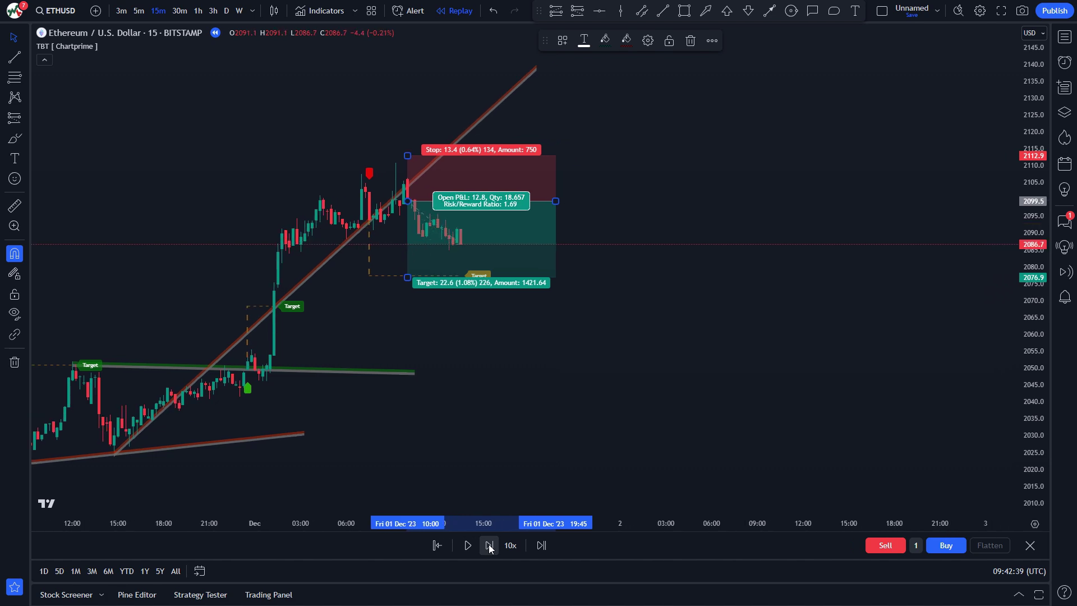
click(490, 546)
click(490, 545)
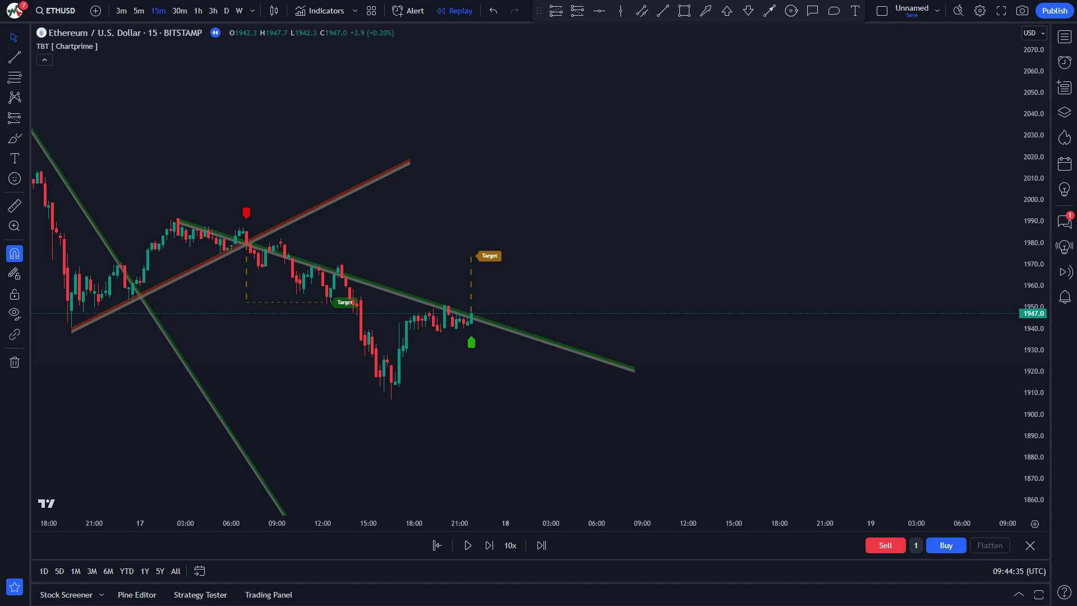
Advance the replay candle by candle from the 17 November buy signal until price pulls back to the broken falling trendline and bounces
click(487, 546)
click(486, 550)
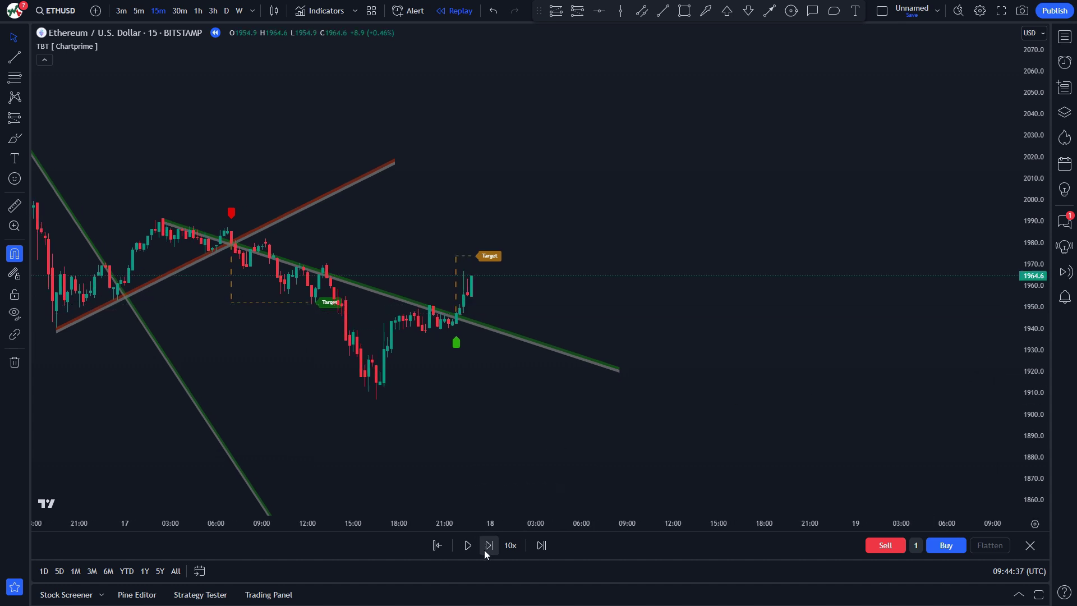
click(487, 551)
click(487, 551)
click(486, 551)
click(486, 551)
click(487, 551)
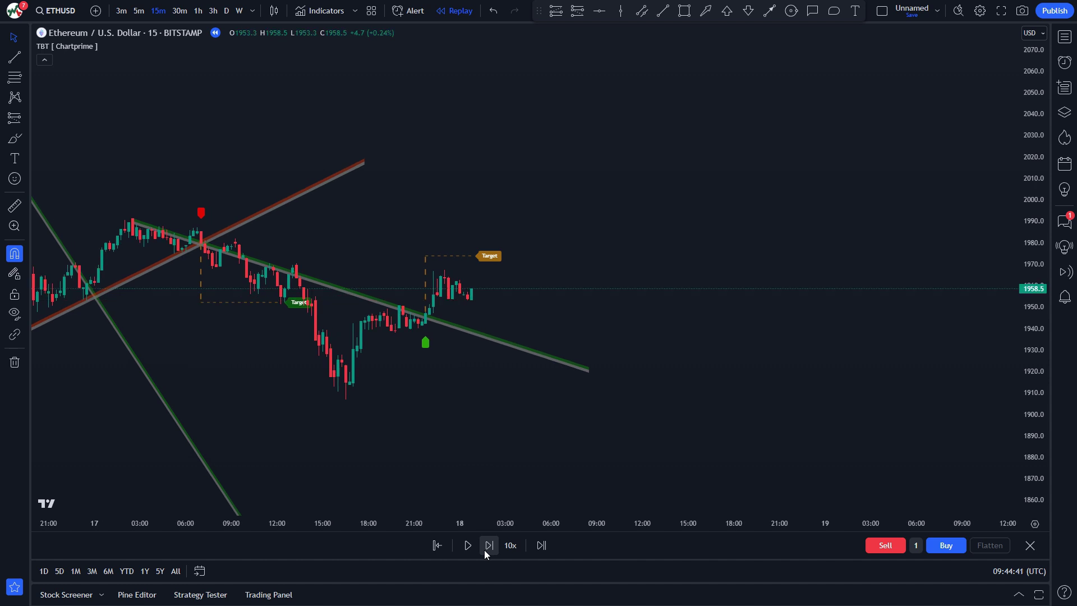
click(486, 550)
click(486, 551)
click(486, 551)
click(486, 551)
click(485, 551)
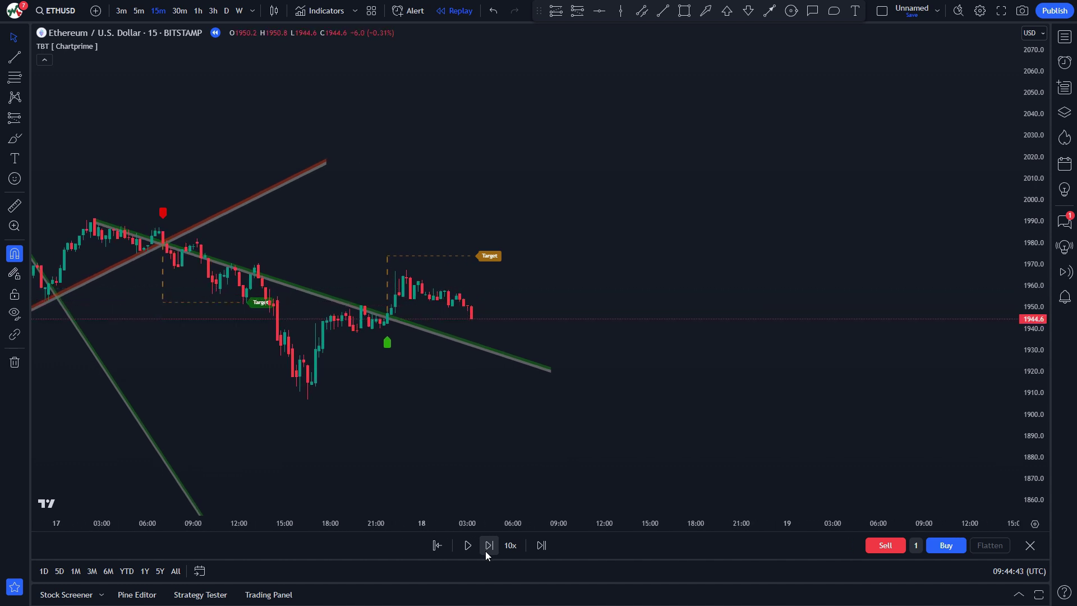
click(486, 551)
click(486, 551)
click(486, 551)
click(486, 551)
click(486, 551)
click(486, 551)
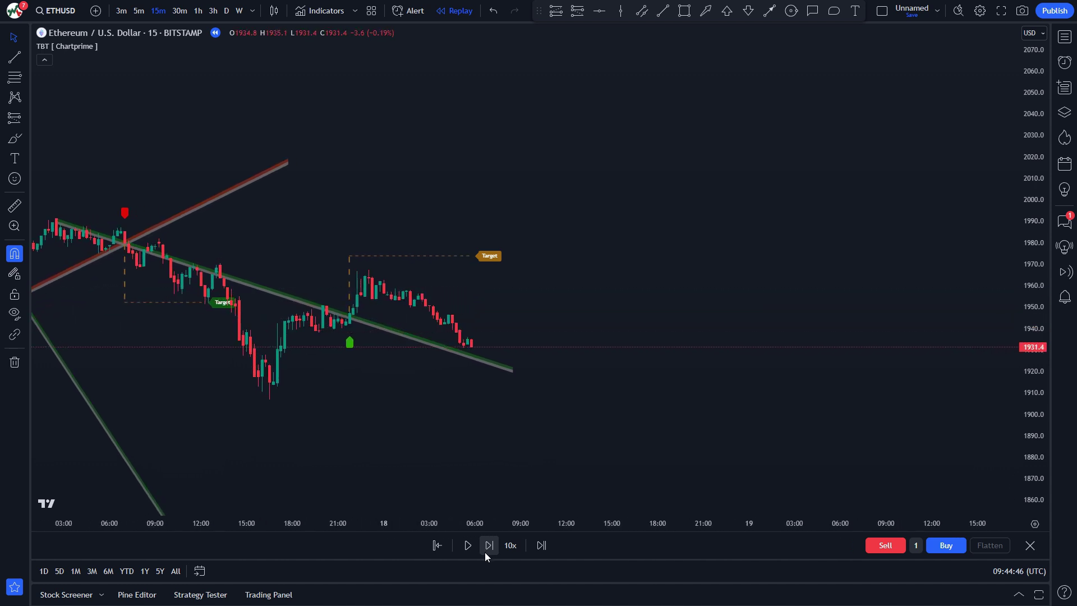
click(485, 552)
click(485, 552)
click(484, 552)
click(484, 552)
click(484, 552)
click(483, 552)
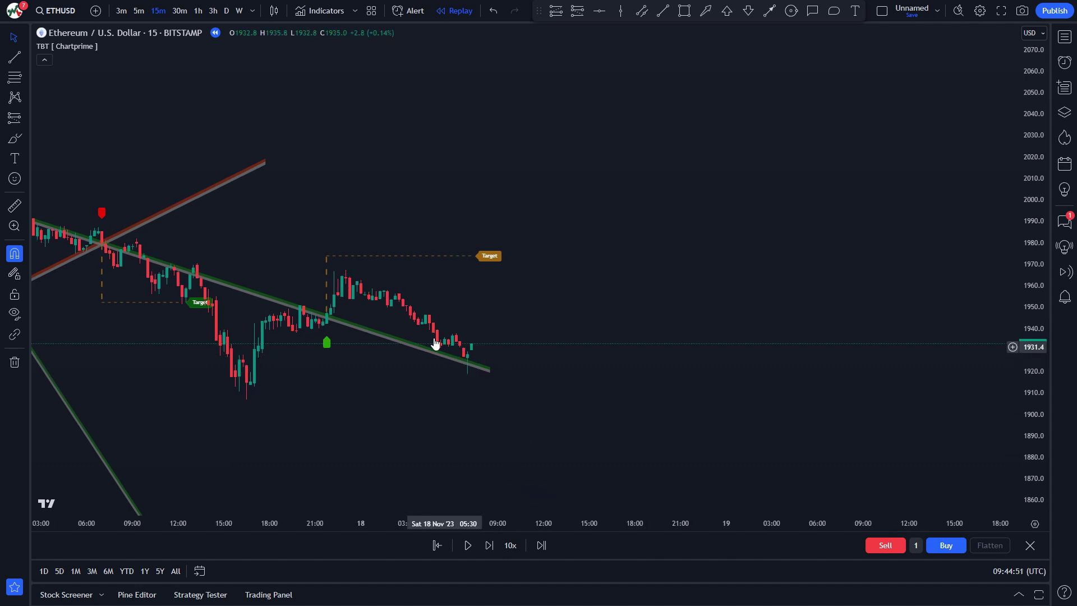
Place a long position at the 18 November trendline retest with entry 1930.0 and its target at the indicator's target level, 1974.5
click(15, 118)
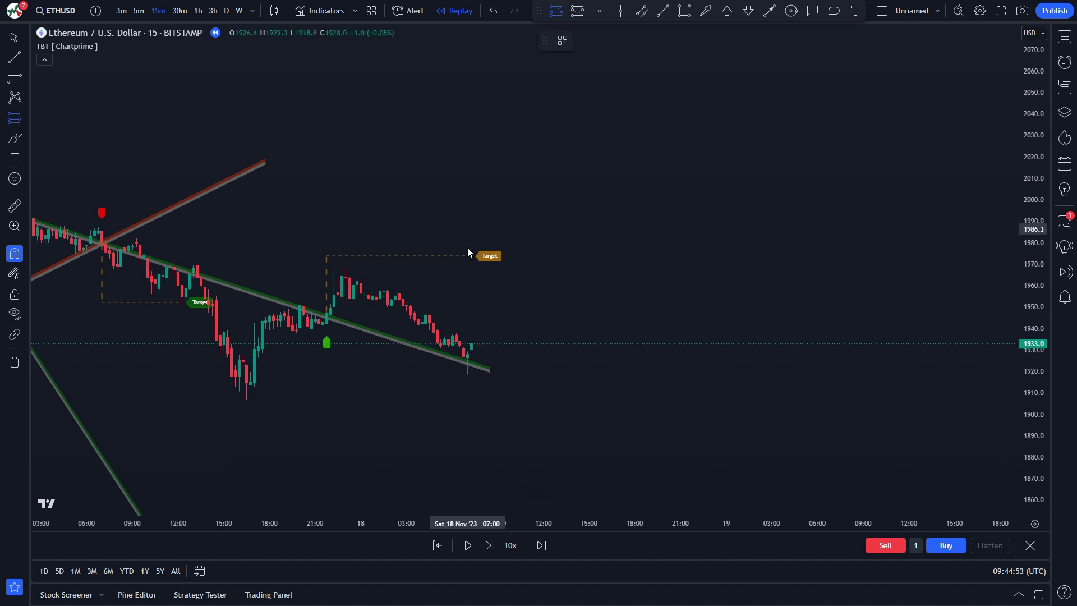
click(472, 350)
drag(474, 308, 489, 259)
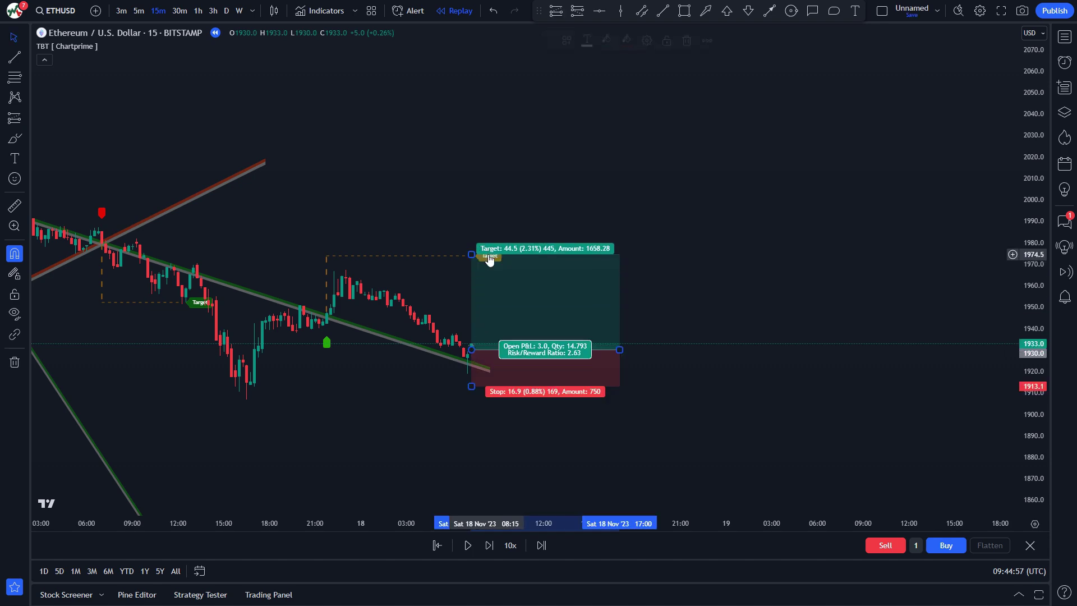
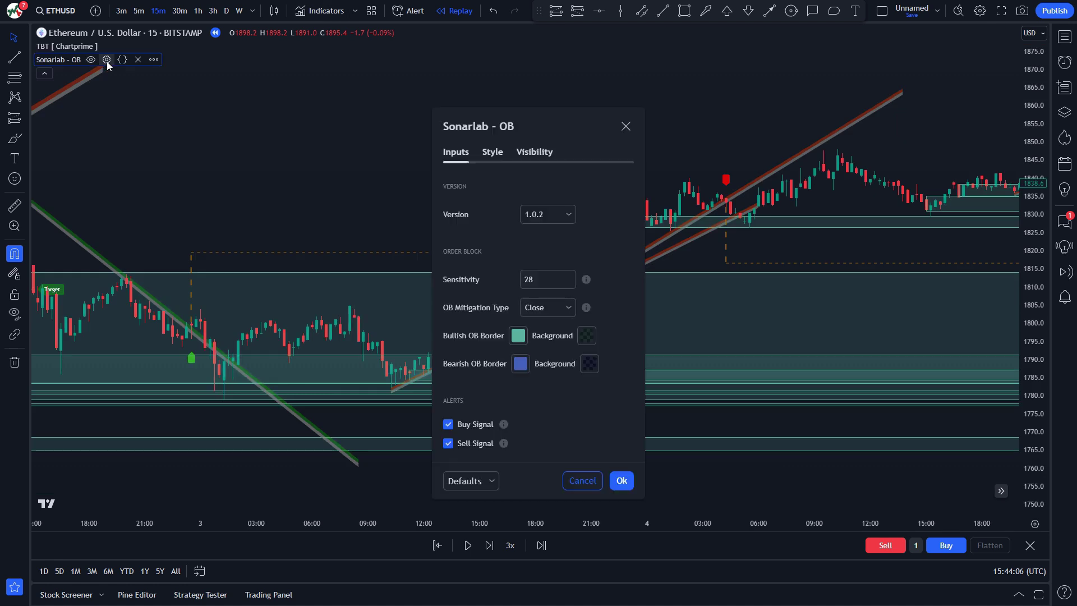
Set the Sonarlab - OB Sensitivity to 40, make the bullish and bearish order block borders fully transparent, and apply the settings
double_click(545, 275)
text(40)
click(517, 335)
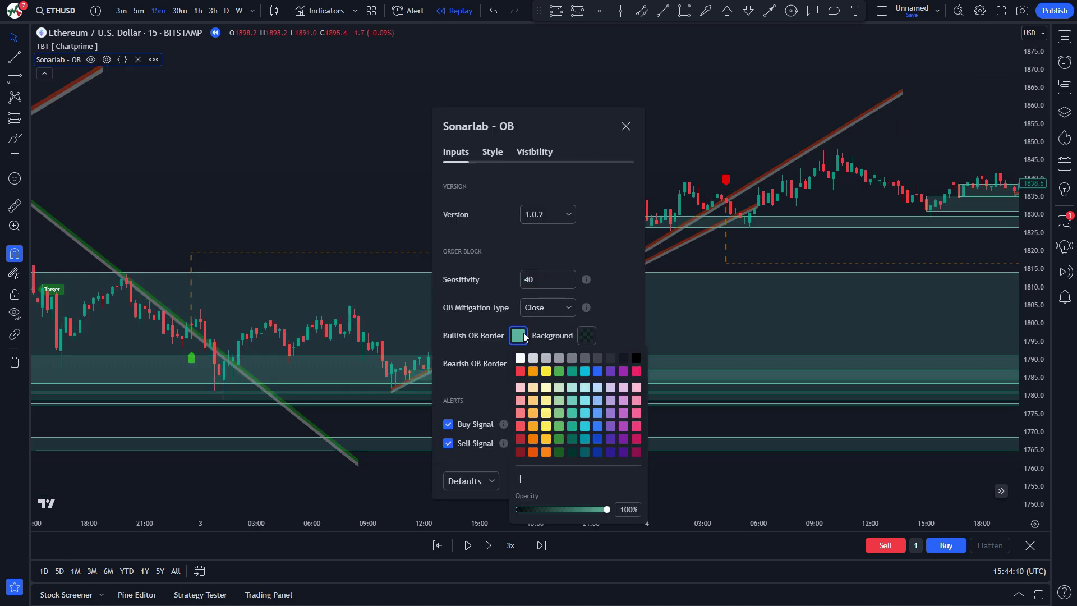
drag(593, 511, 514, 511)
click(519, 365)
click(518, 365)
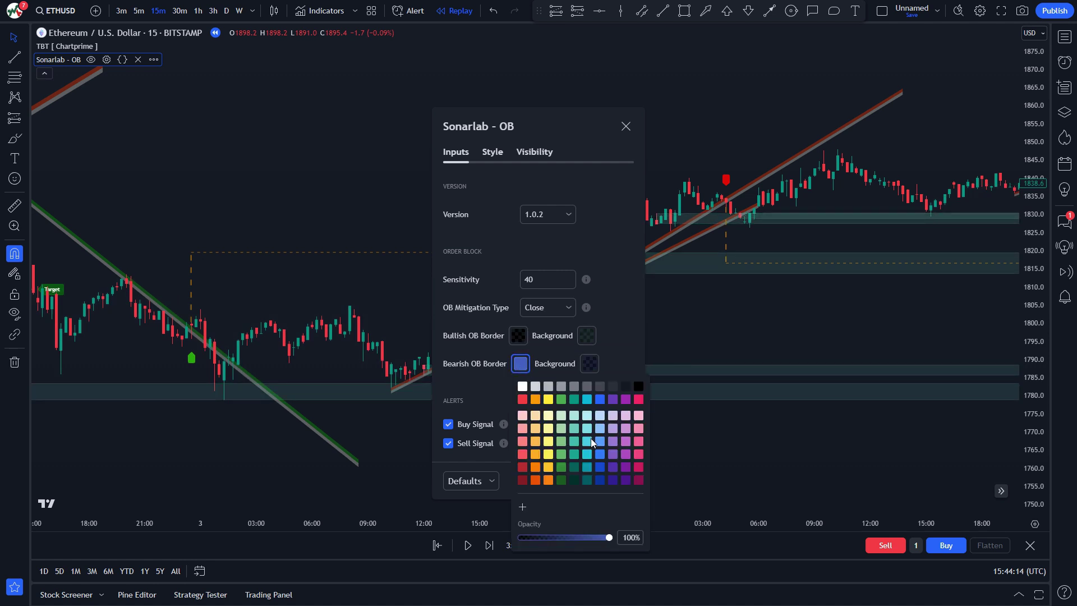
drag(612, 537, 520, 537)
click(605, 303)
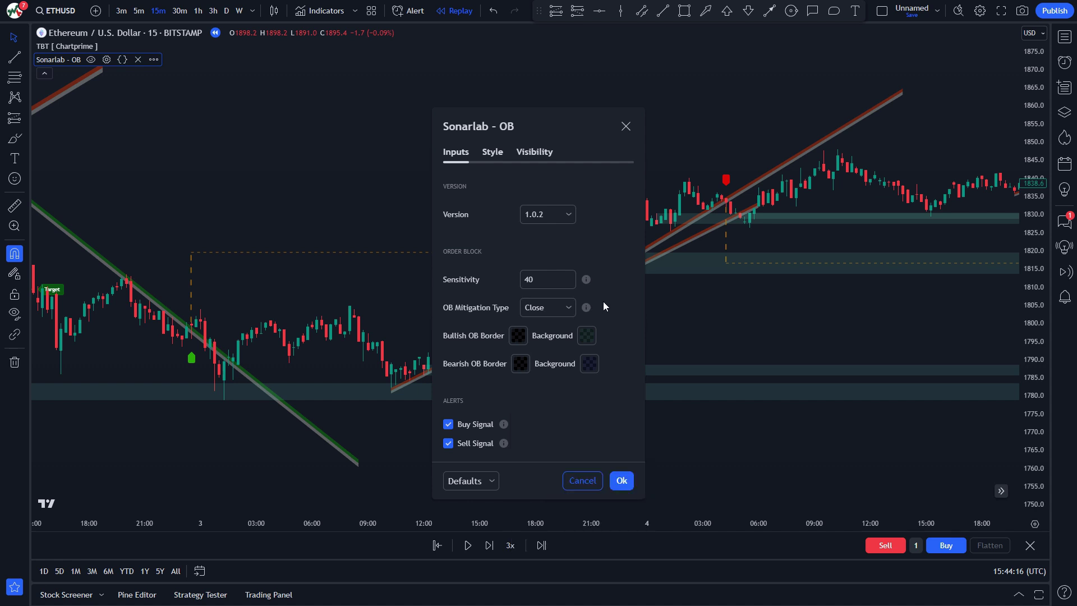
click(622, 481)
Examine how price reacts to the order blocks and trendline signals between 4 and 8 November, comparing strong and weak zones
drag(710, 339, 642, 339)
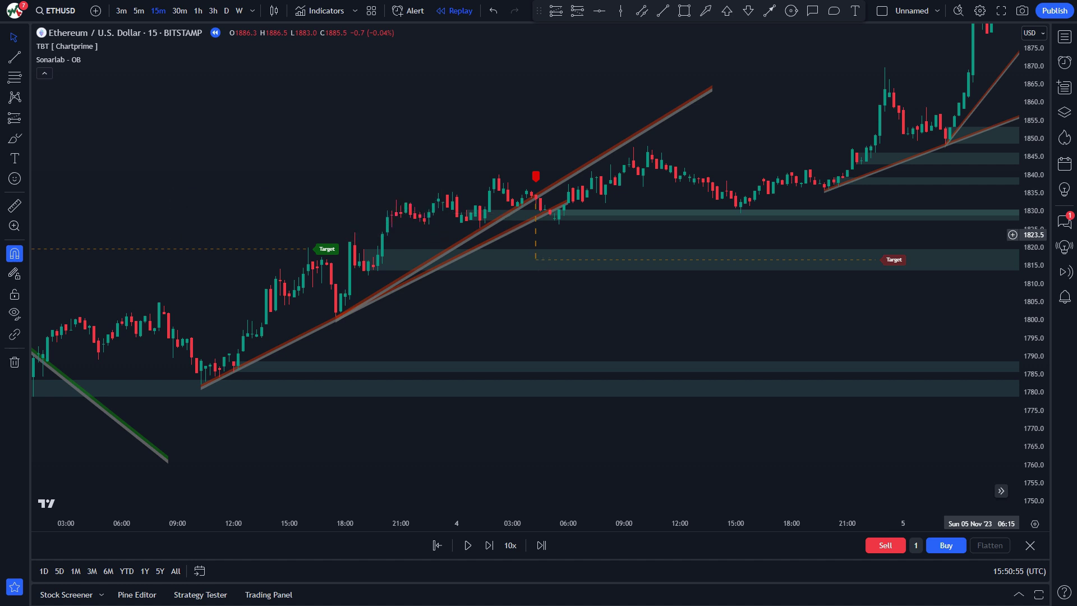
drag(887, 294, 505, 356)
drag(825, 365, 502, 440)
drag(959, 398, 721, 455)
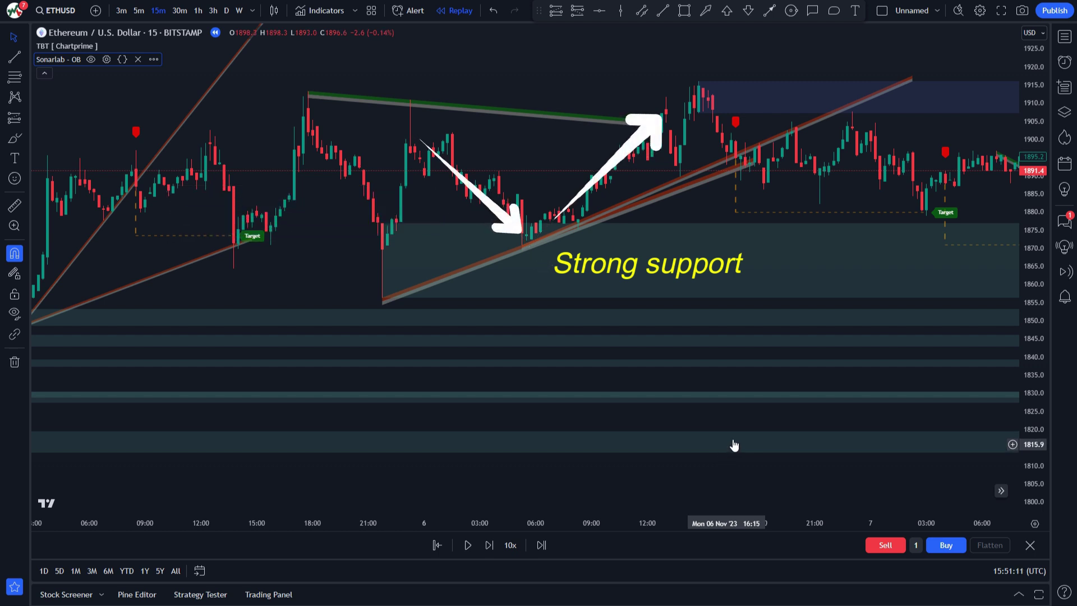
drag(870, 342, 580, 351)
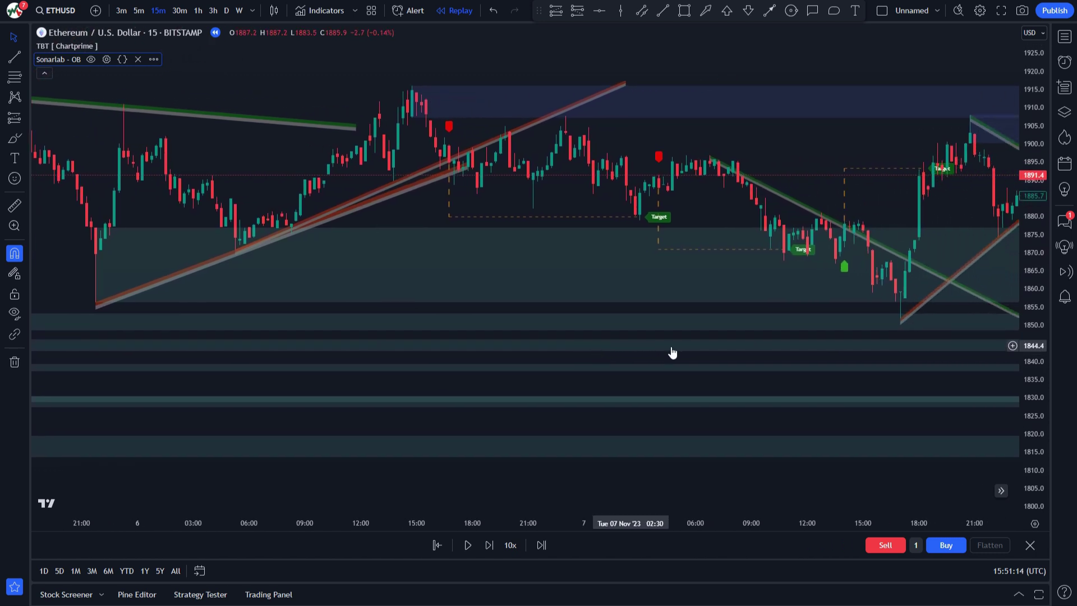
drag(791, 363, 662, 367)
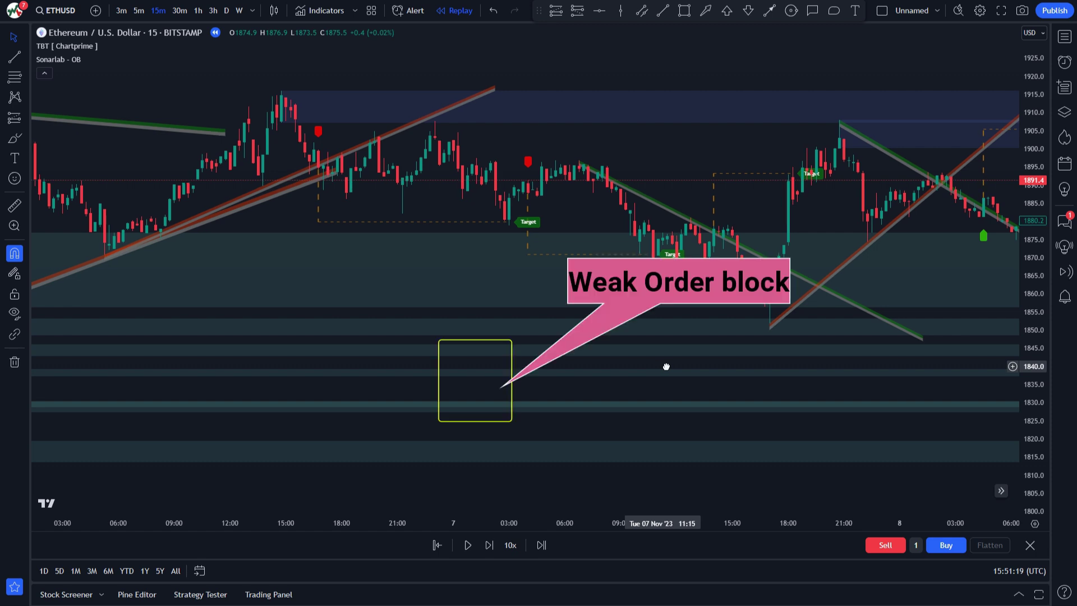
drag(666, 365, 676, 366)
drag(877, 381, 591, 392)
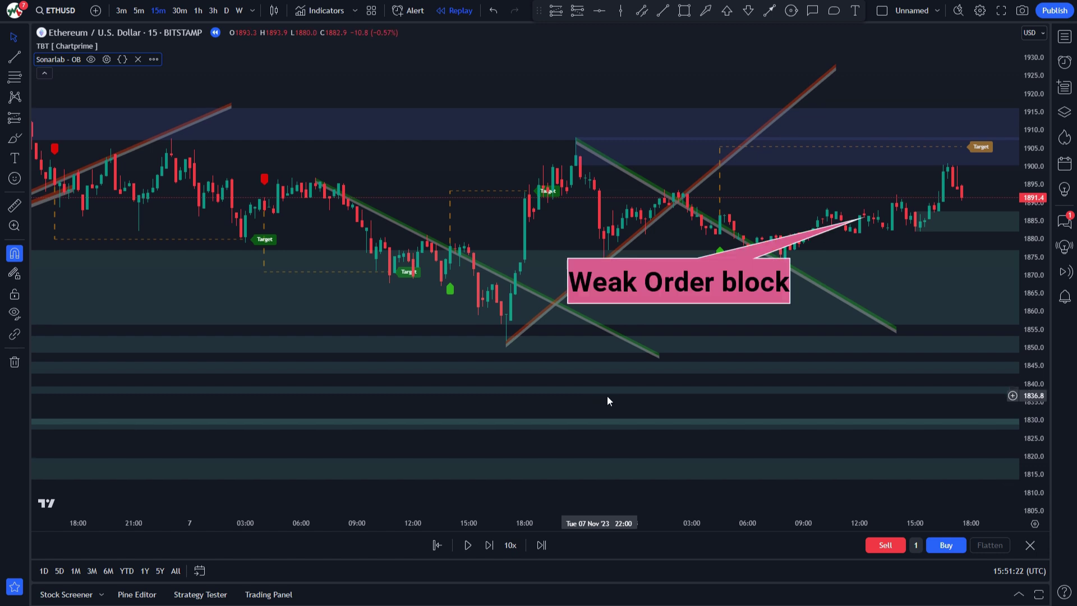
drag(901, 403, 783, 402)
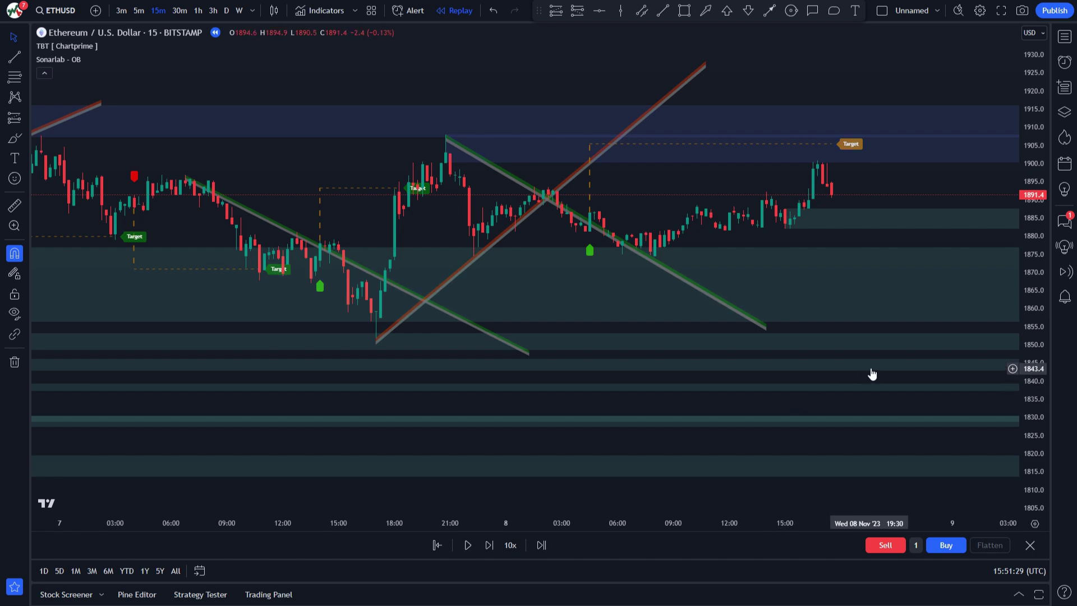
drag(866, 370, 966, 370)
drag(473, 386, 982, 385)
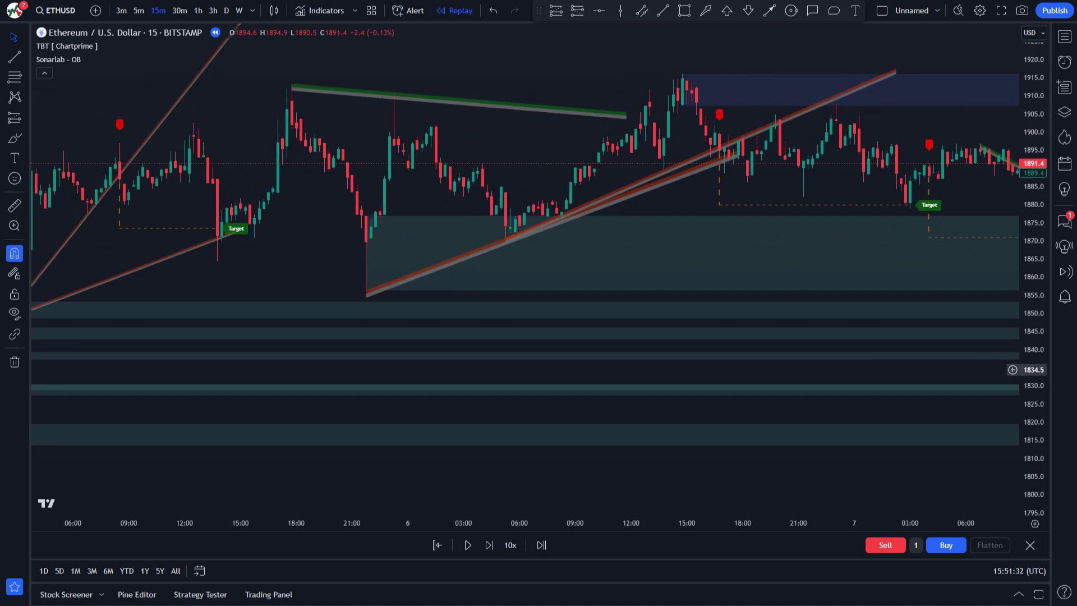
drag(386, 405, 892, 388)
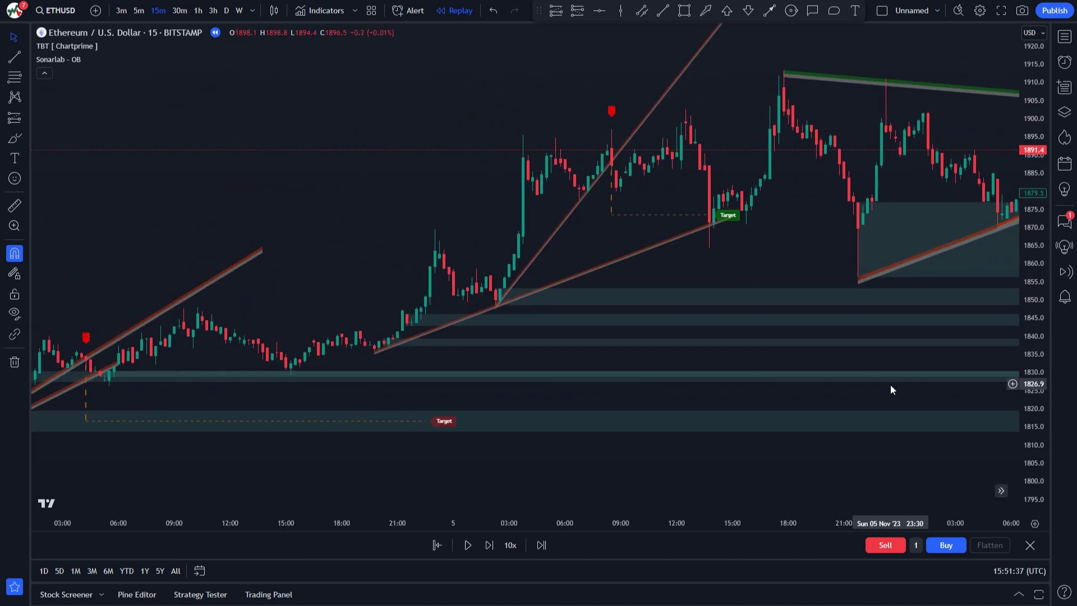
drag(760, 413, 421, 438)
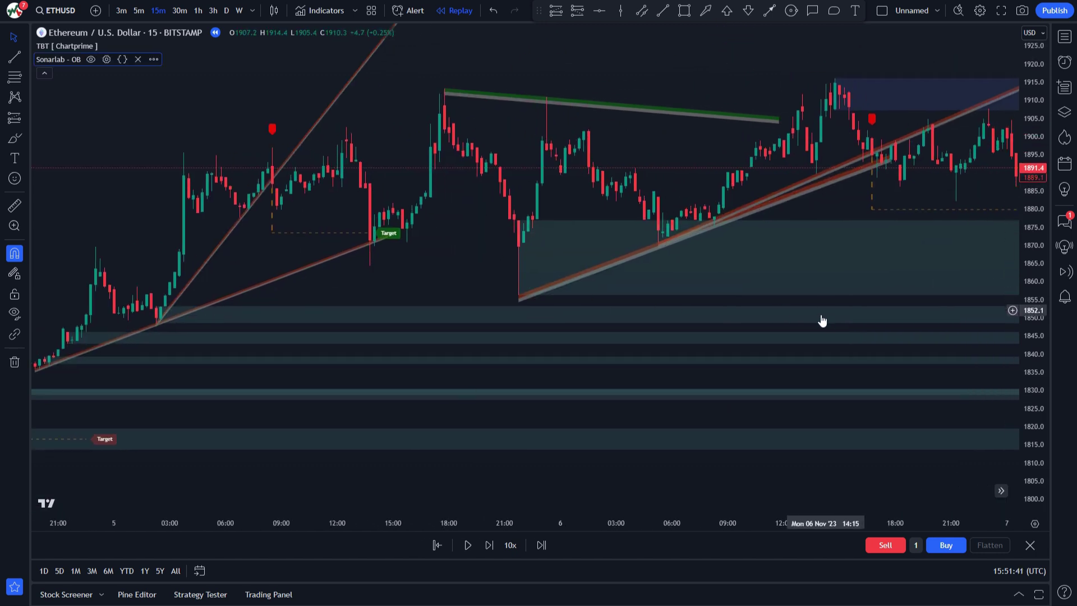
drag(820, 320, 728, 341)
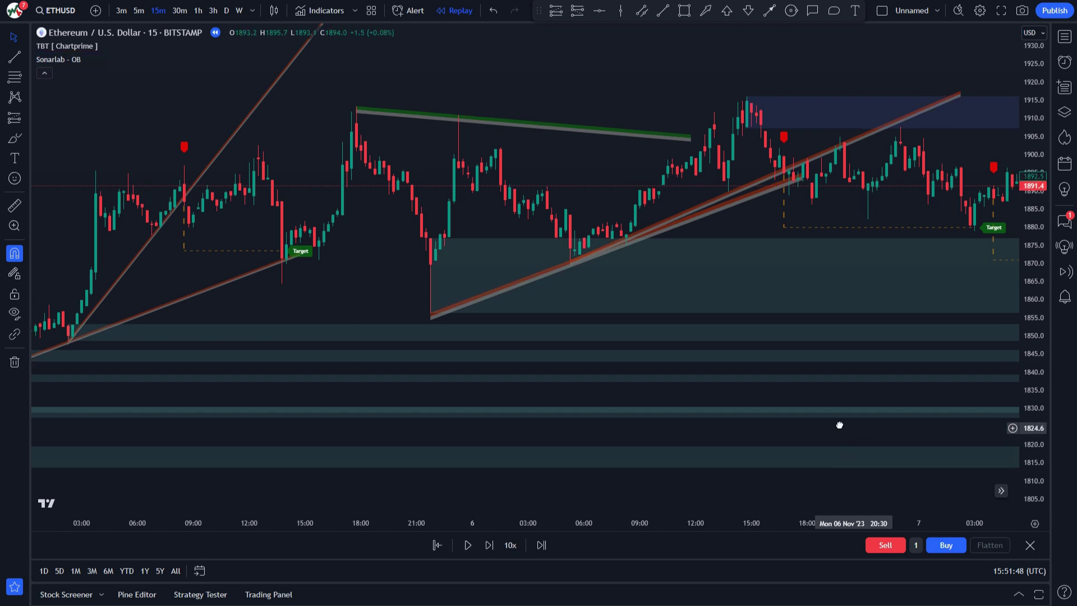
drag(851, 428, 820, 415)
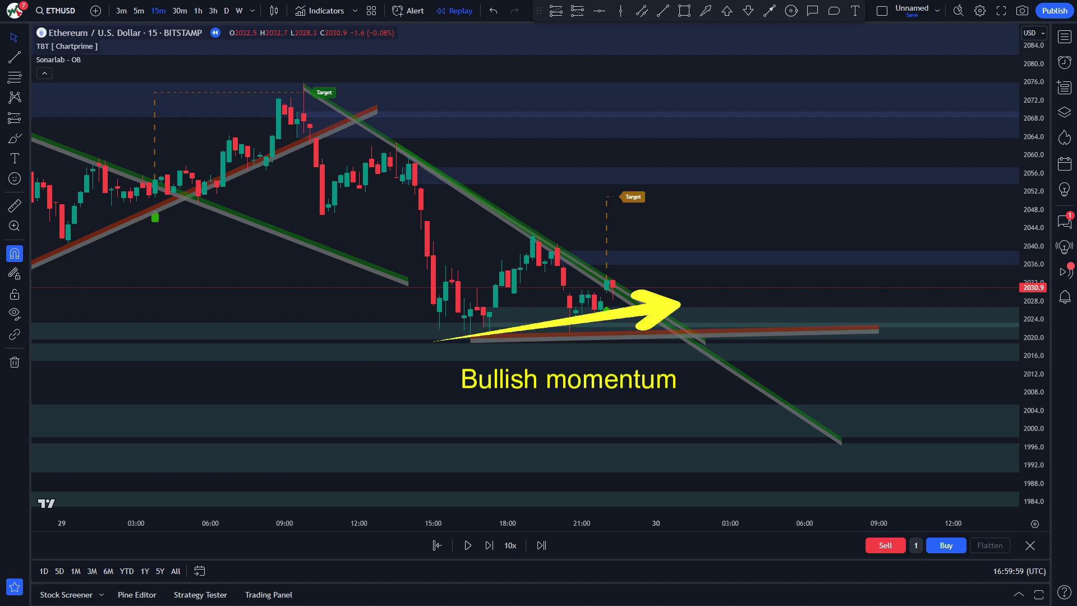
Advance the replay candle by candle from the 29 November buy signal until price bounces from the bullish order block at the trendline retest
click(490, 551)
click(490, 551)
click(490, 551)
click(490, 551)
click(490, 551)
click(490, 551)
click(490, 551)
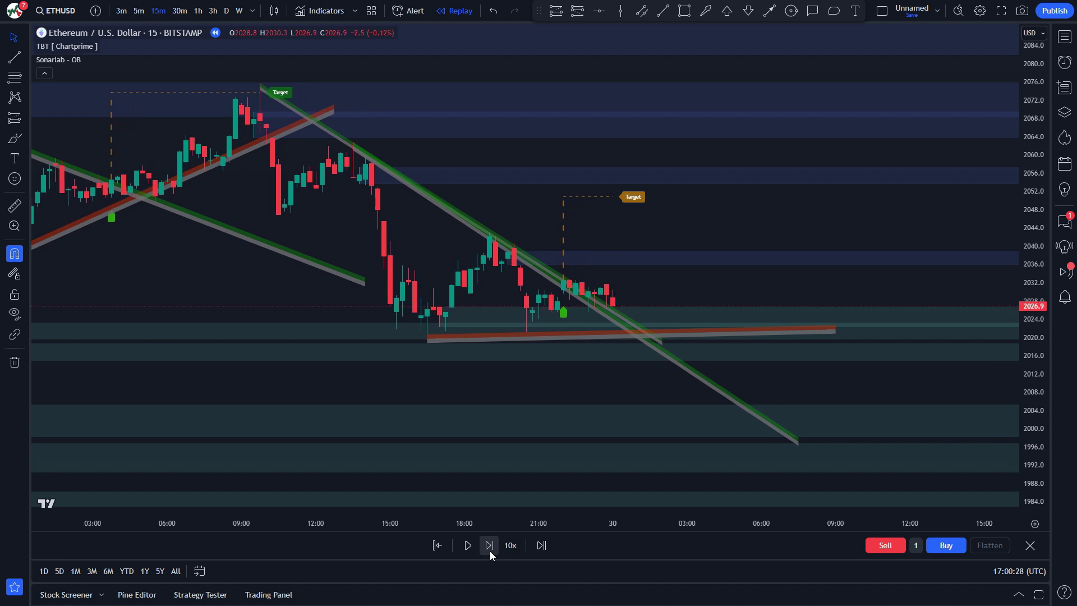
click(489, 546)
click(490, 545)
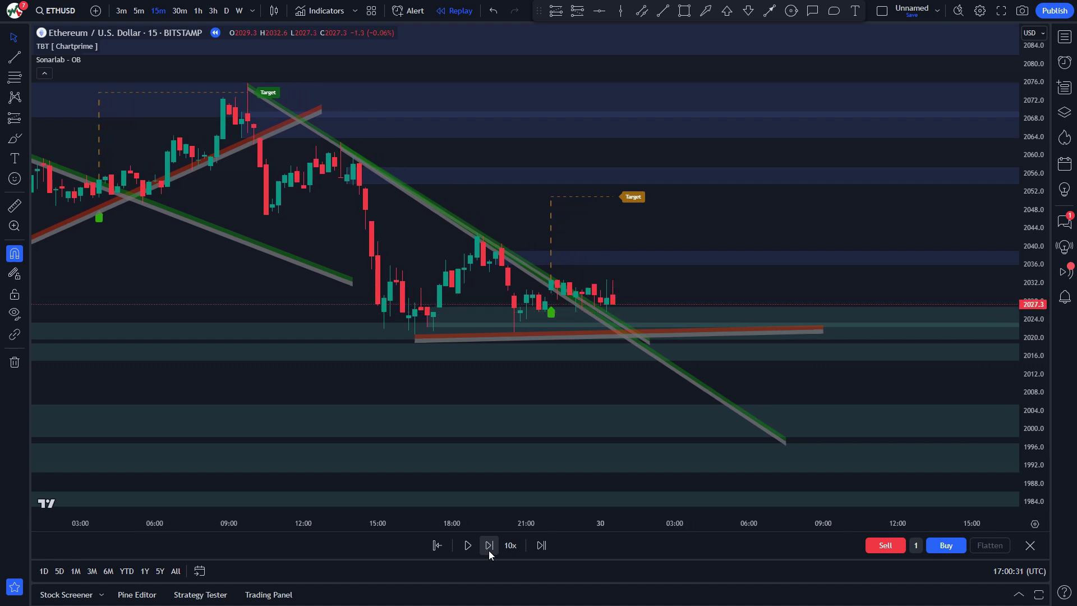
click(489, 546)
click(490, 545)
click(489, 546)
click(489, 545)
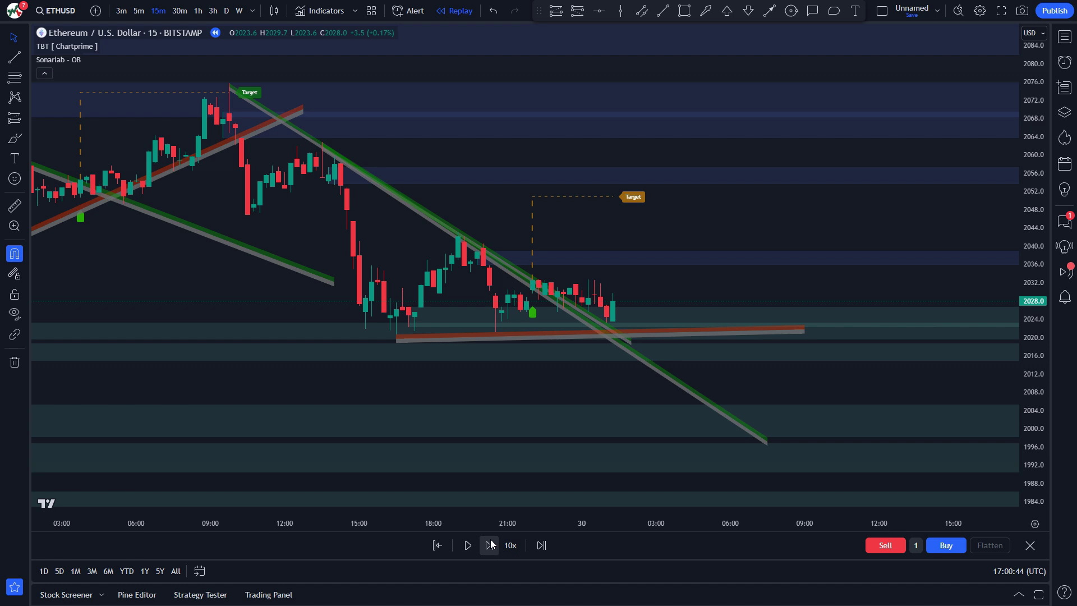
Place a long position at the 30 November 01:15 candle with entry 2028.0 and its target at the indicator's target level, 2050.8
key(alt+f)
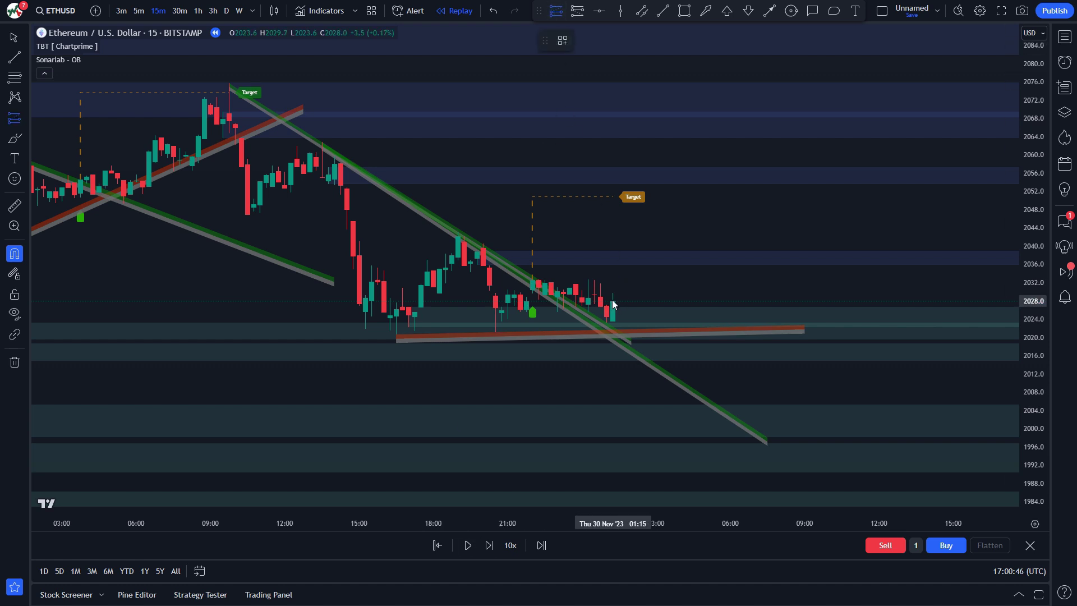
click(611, 300)
drag(612, 247, 613, 197)
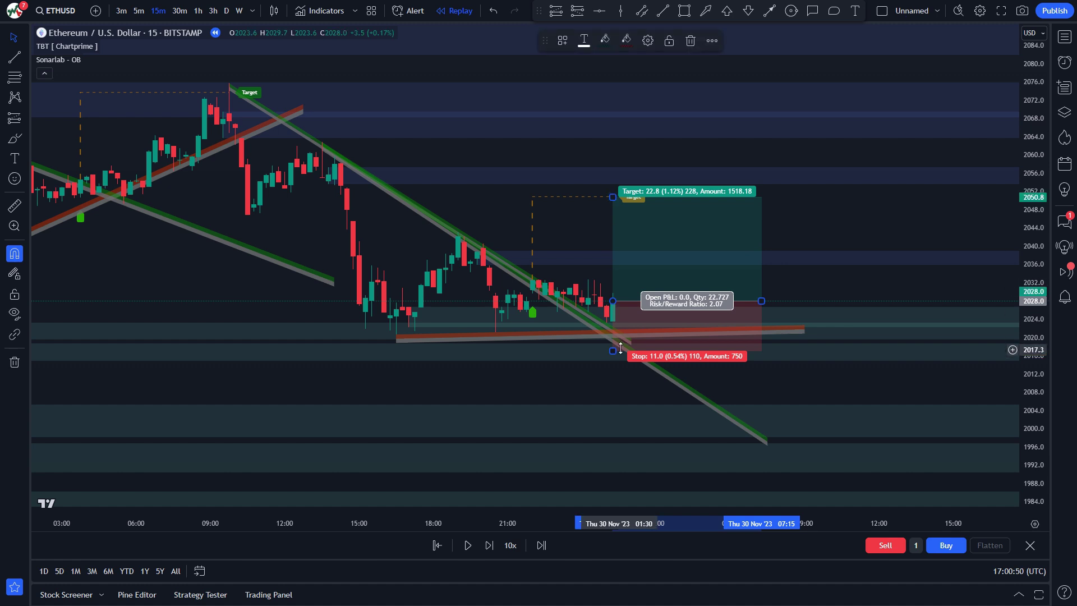
Play the replay until the buy target is reached, pause it, and stretch the long position toward the candle that hit the target
click(466, 546)
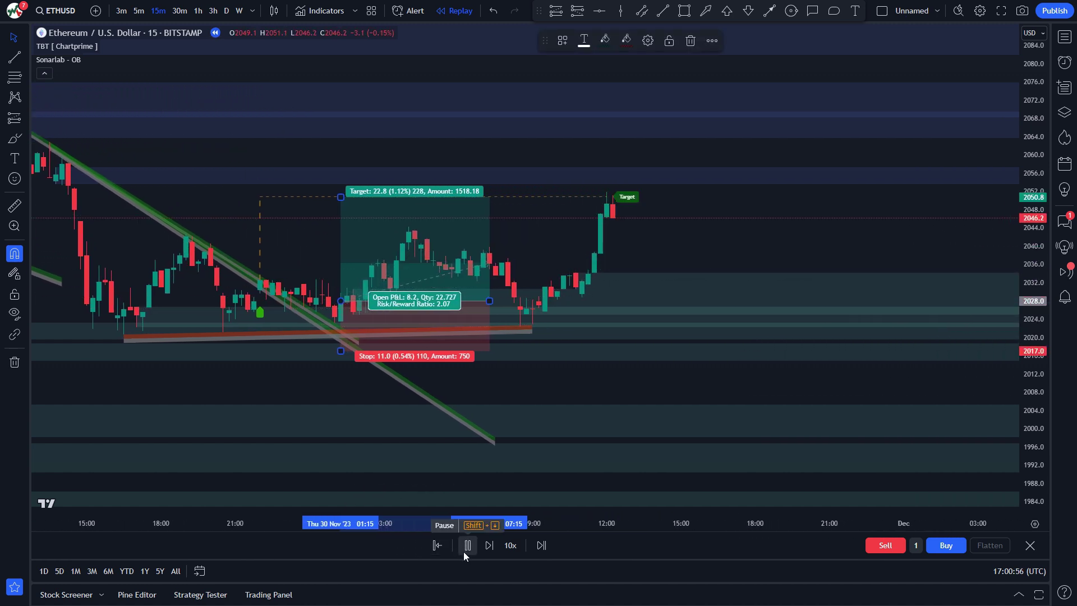
click(463, 552)
drag(440, 301, 567, 299)
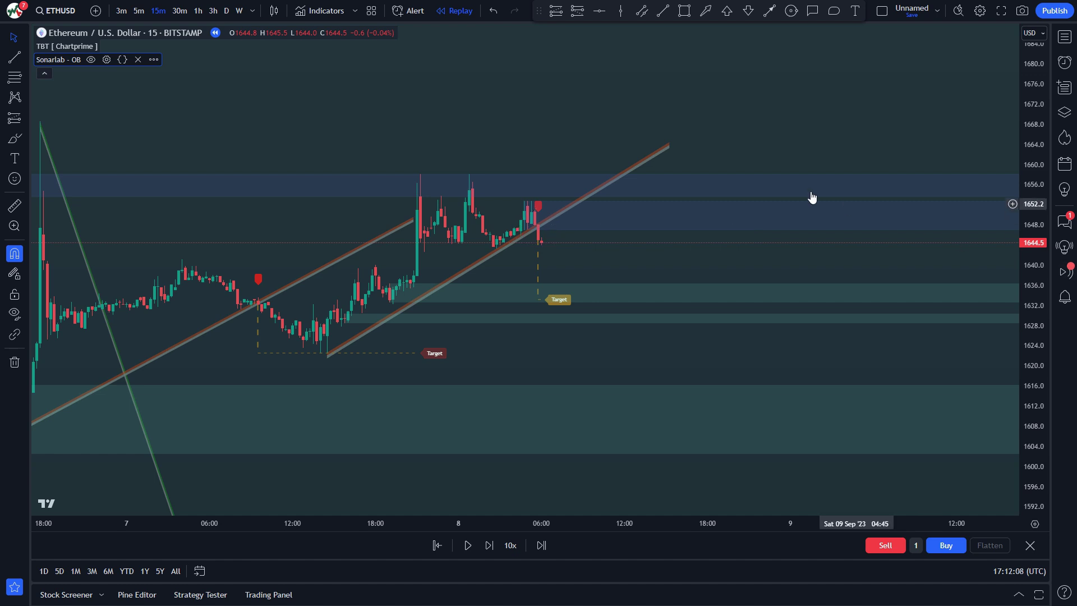
Place a short position at the 8 September sell signal with entry 1645.1, target 1623.3 and stop 1658.0 above the bearish order block
click(577, 11)
click(538, 240)
drag(538, 291, 537, 348)
drag(538, 185, 541, 174)
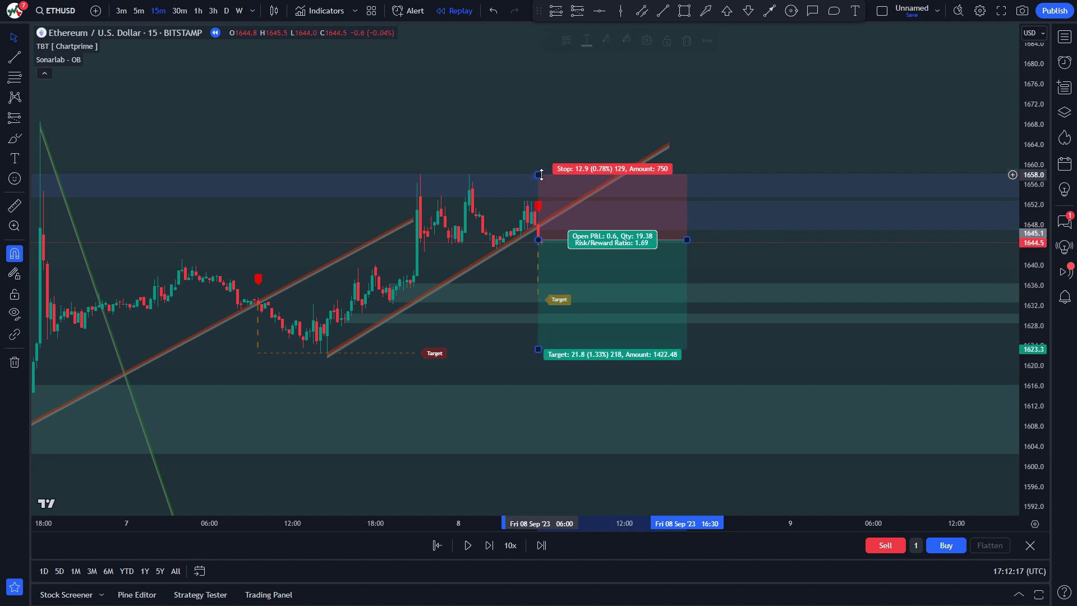
Play the replay through the sell target, pause it, then narrow the short position and lower its target to 1616.2 at the bullish order block
click(466, 547)
click(467, 546)
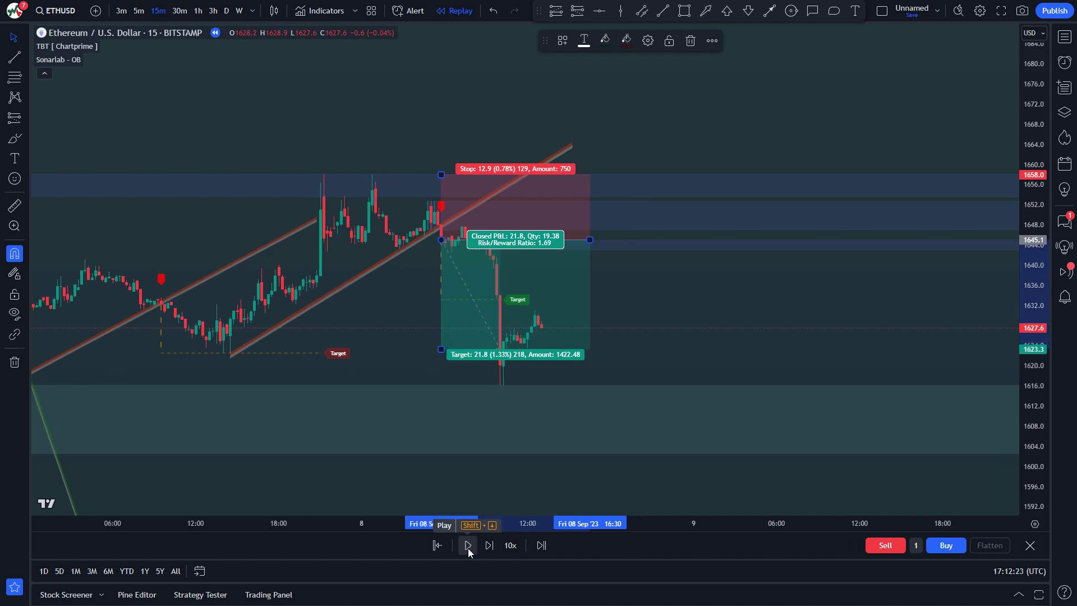
drag(574, 240, 569, 240)
drag(441, 349, 441, 384)
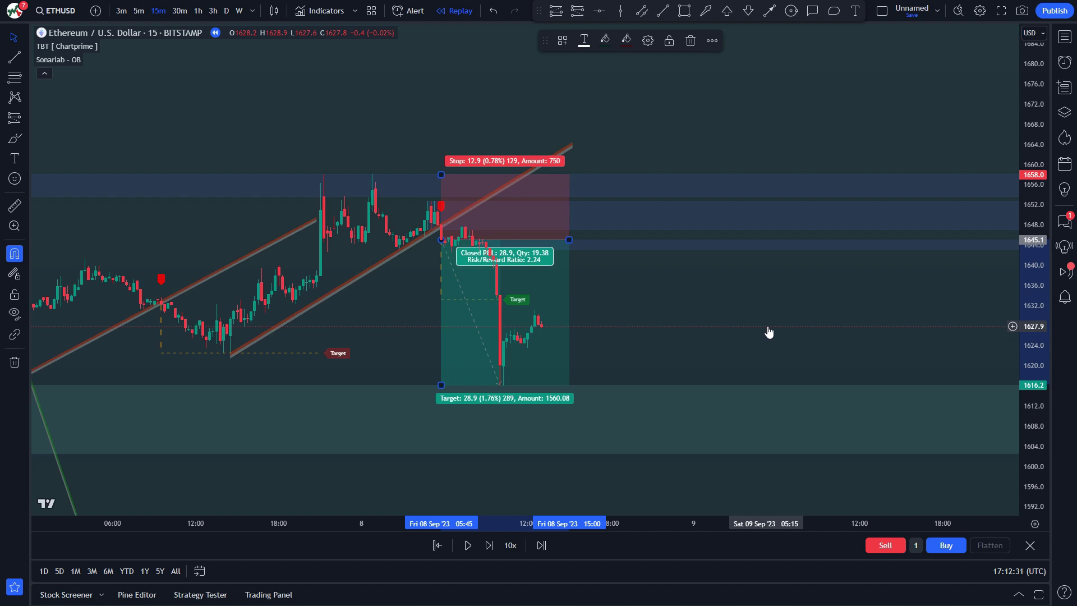